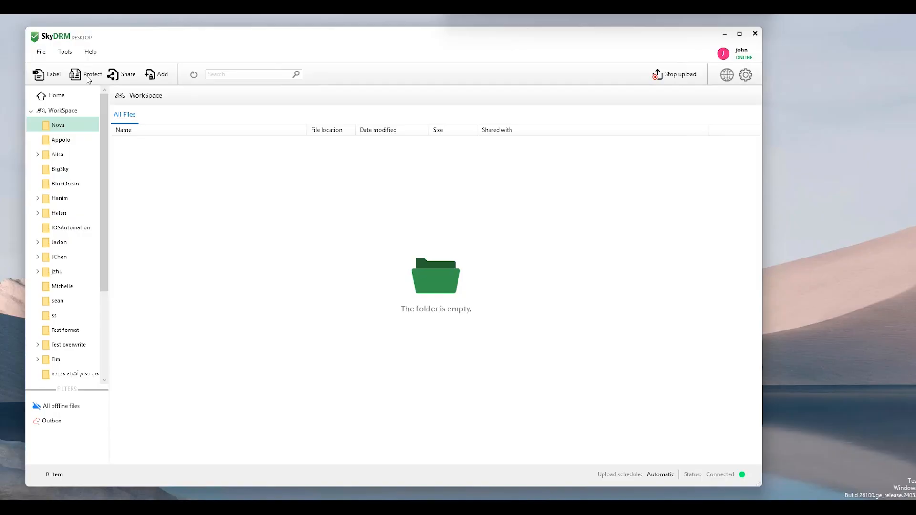
Start protecting files for the Nova workspace folder, choosing all files in the local Documents/BigSky folder as the source
left_click(88, 79)
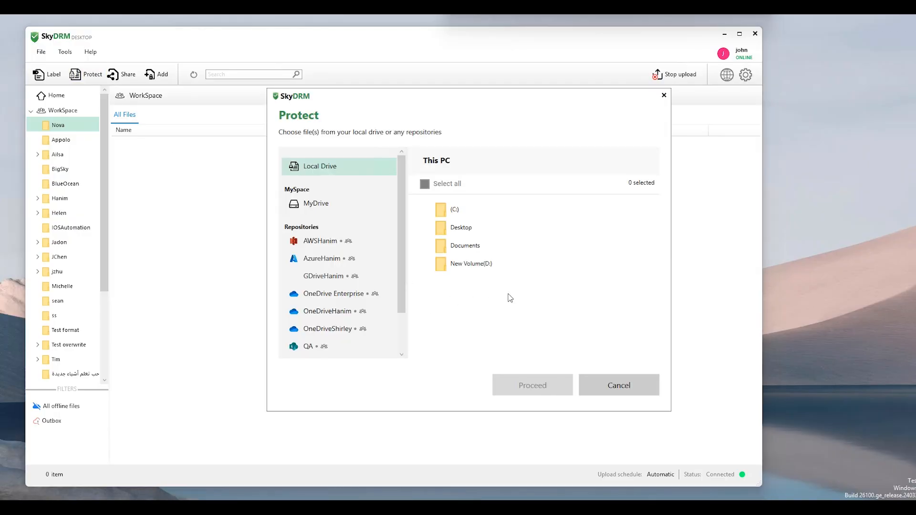
double_click(469, 247)
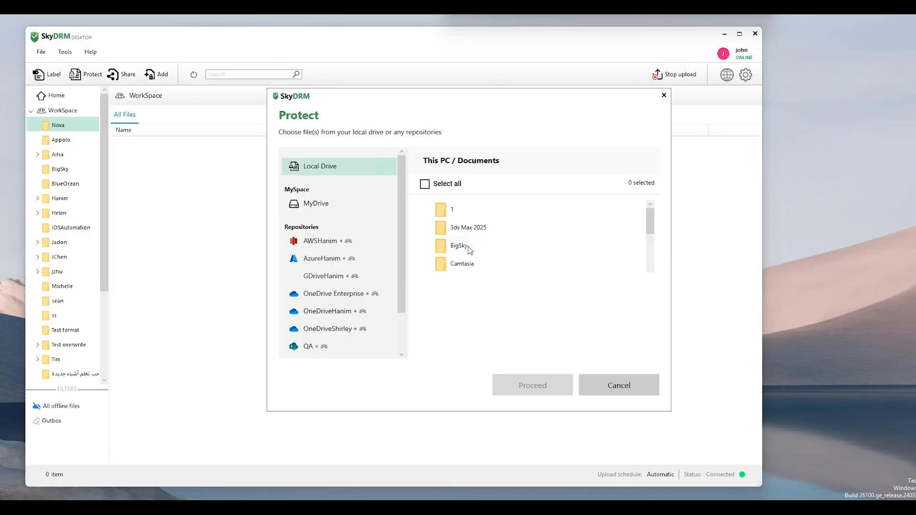
double_click(459, 246)
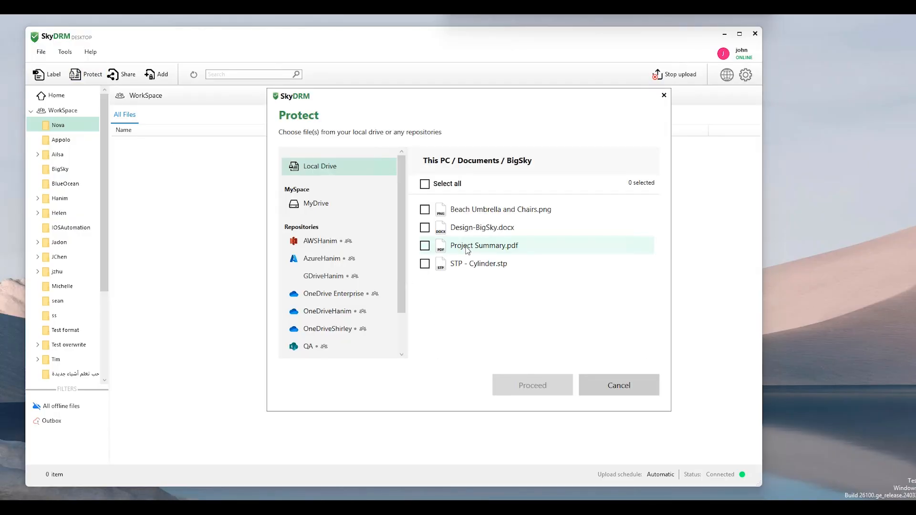
left_click(425, 184)
left_click(556, 386)
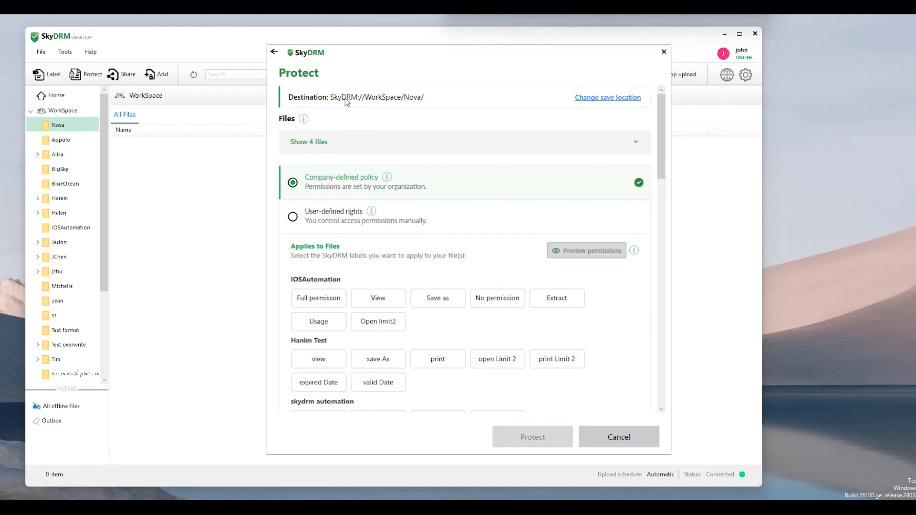
Review the list of chosen files and protect them with the company-defined policy, using the Classification label Confidential
left_click(637, 143)
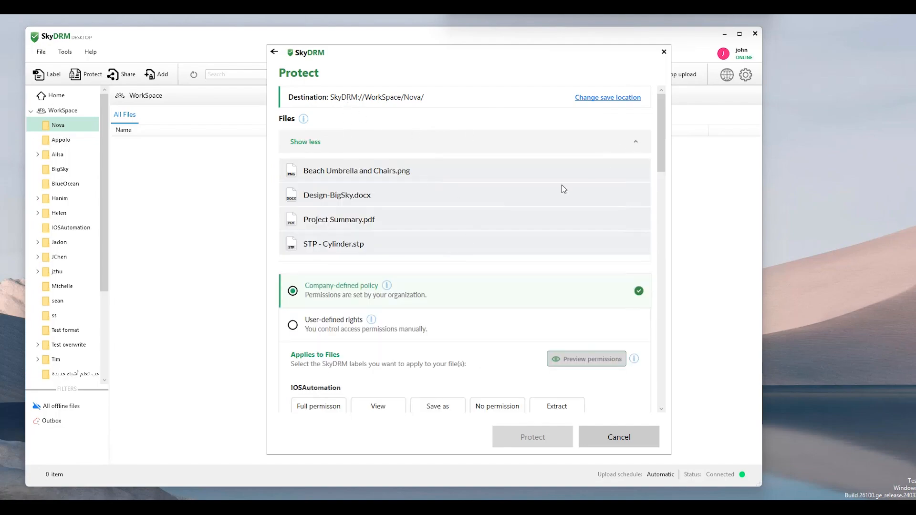
left_click(637, 144)
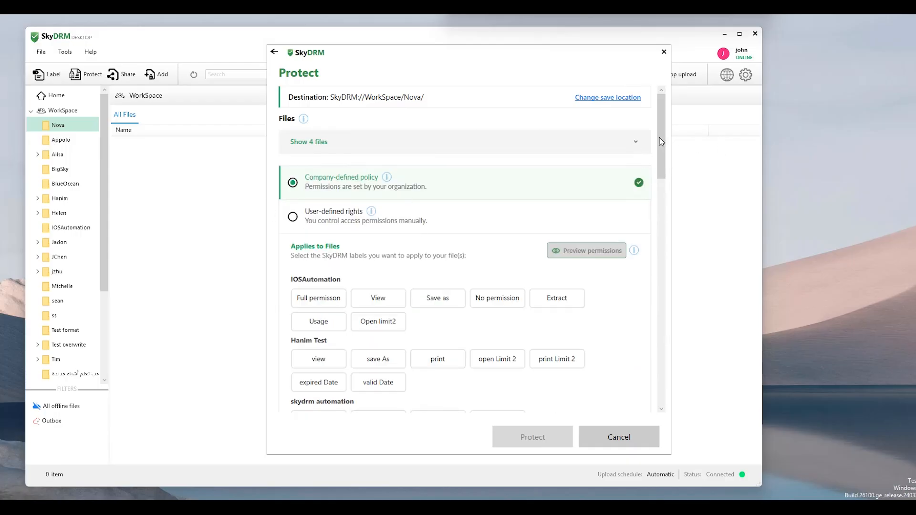
left_click_drag(662, 141, 314, 390)
left_click(313, 390)
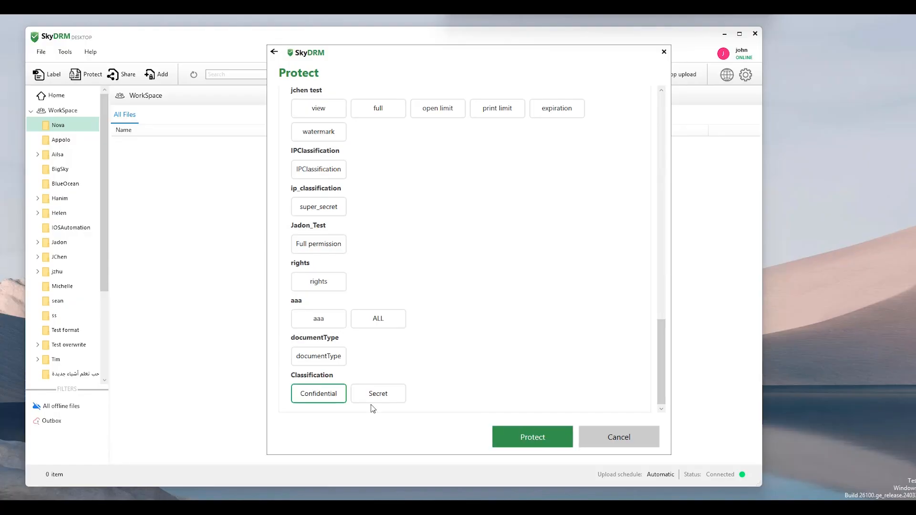
left_click(545, 439)
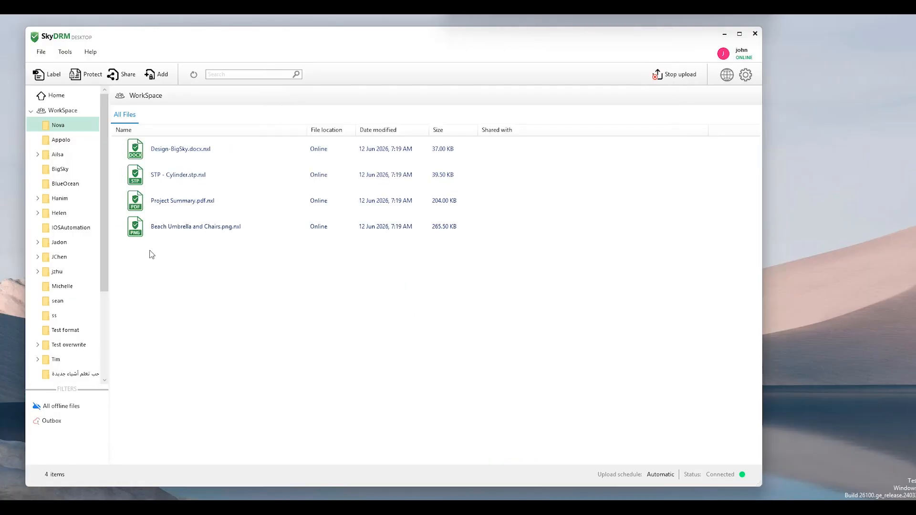
Check the file info of Design-BigSky.docx.nxl, Project Summary.pdf.nxl and Beach Umbrella and Chairs.png.nxl in the Nova folder
right_click(200, 148)
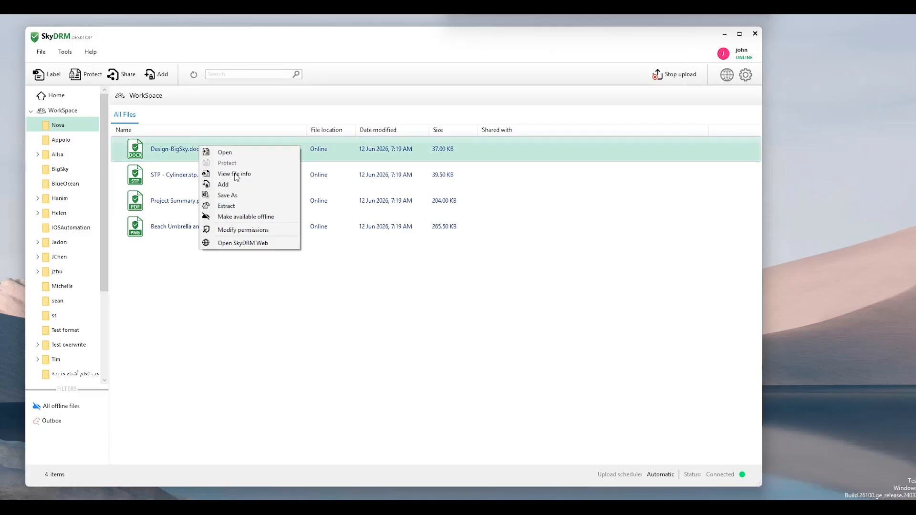
left_click(235, 176)
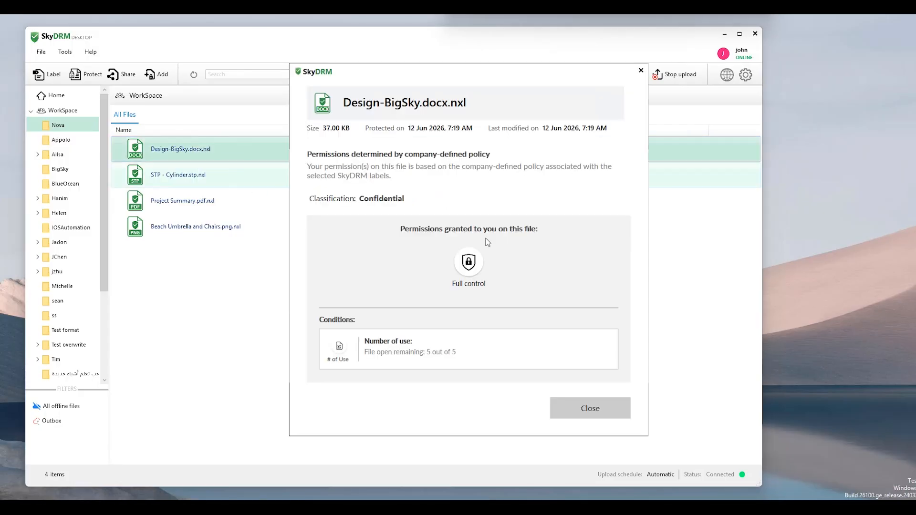
left_click(620, 411)
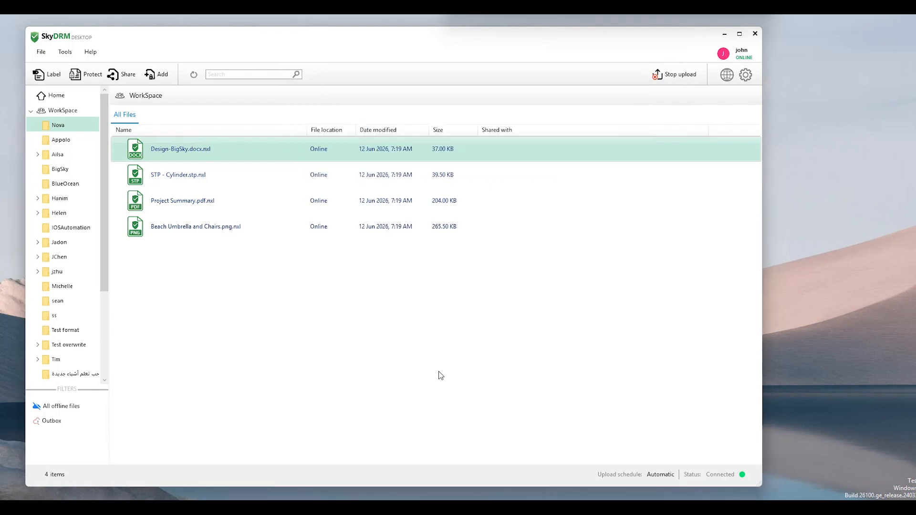
right_click(212, 204)
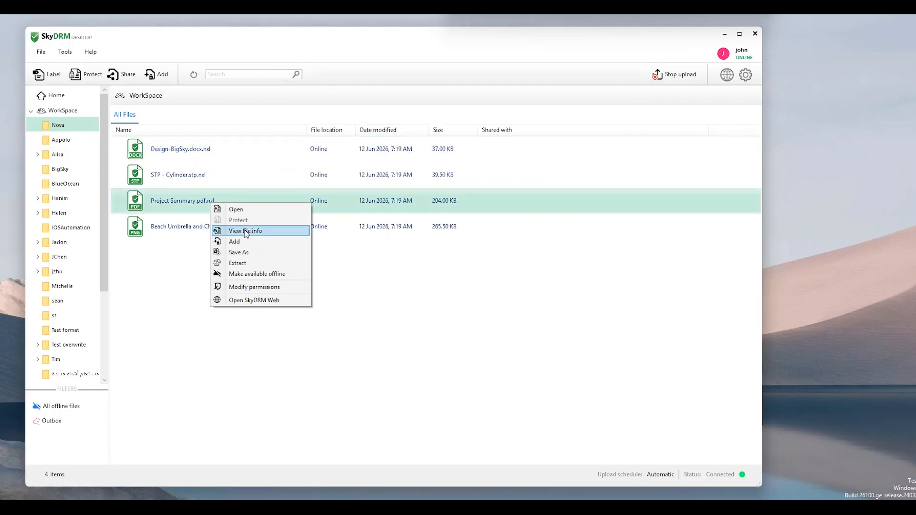
left_click(244, 230)
left_click(591, 407)
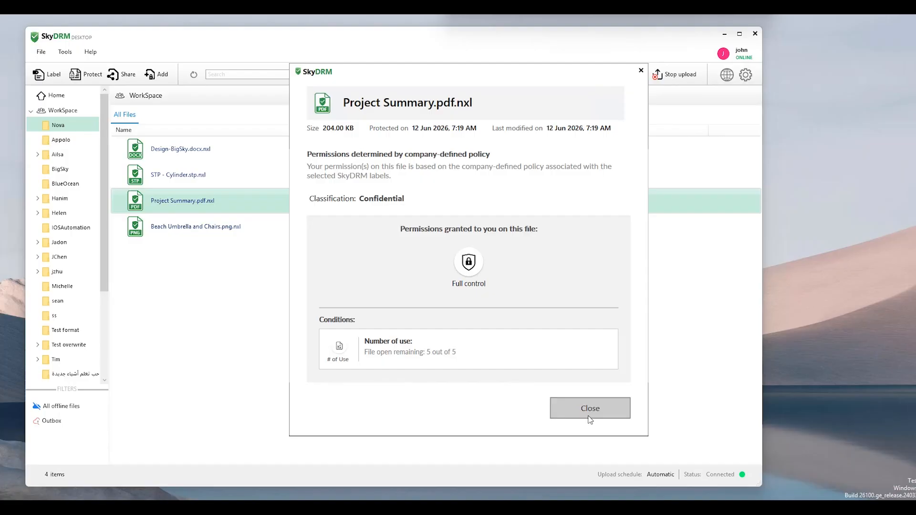
right_click(227, 233)
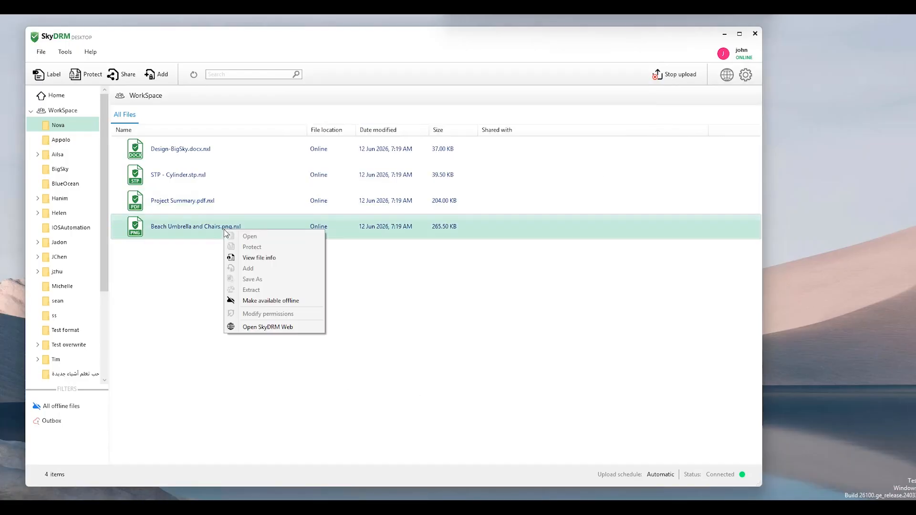
left_click(266, 262)
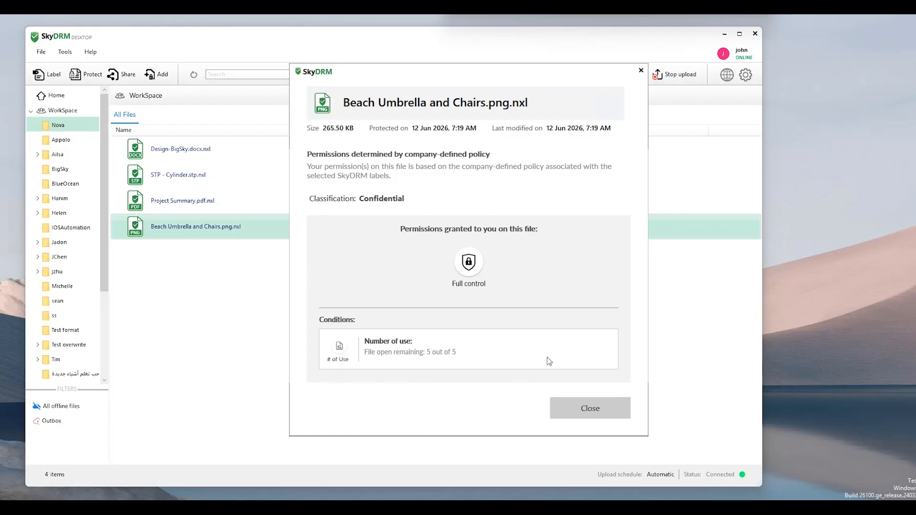
left_click(573, 408)
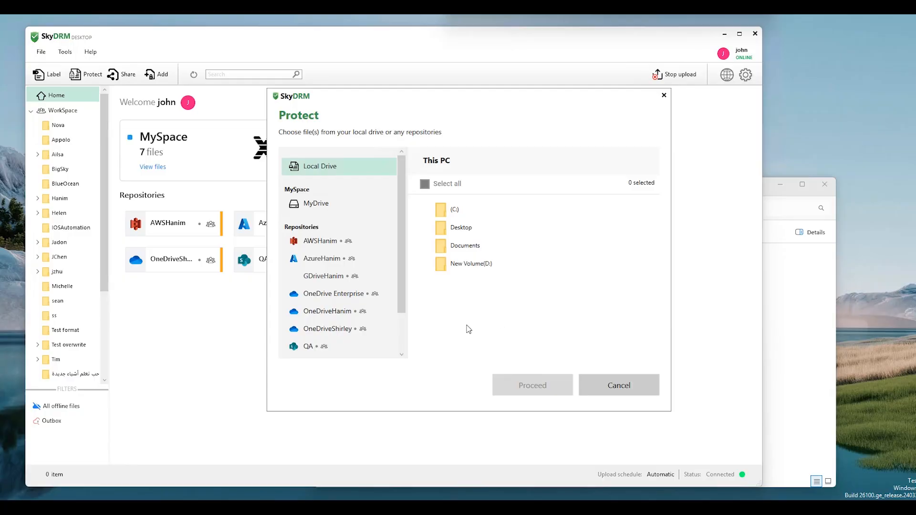
Choose all files in the local Documents/BigSky folder as the files to protect and proceed to the protection settings
double_click(470, 247)
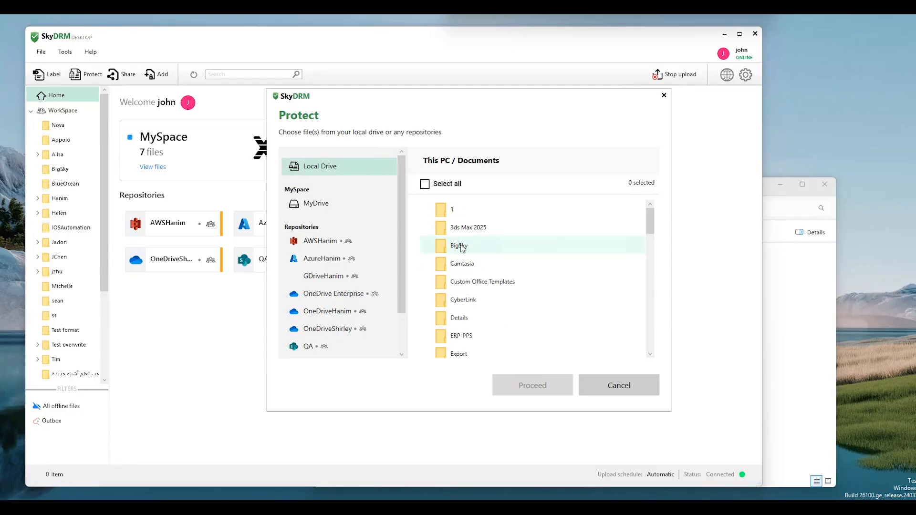
double_click(460, 247)
left_click(425, 184)
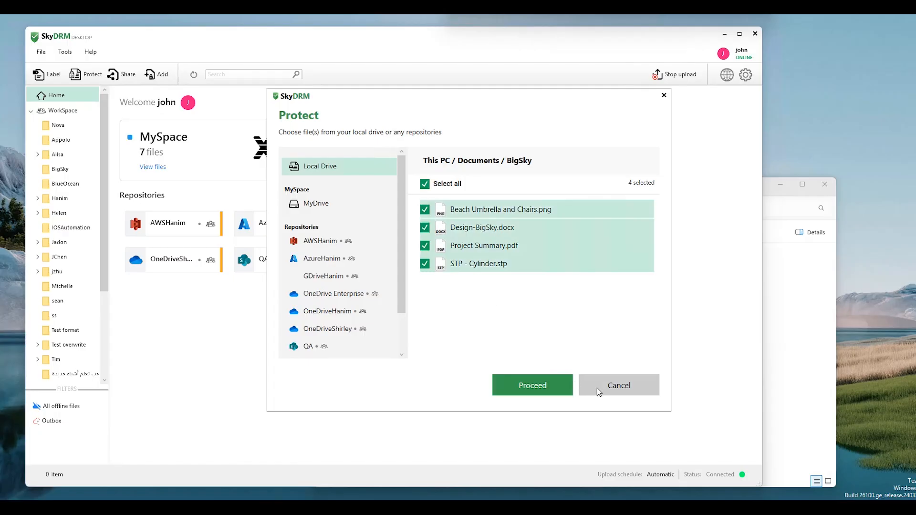
left_click(534, 384)
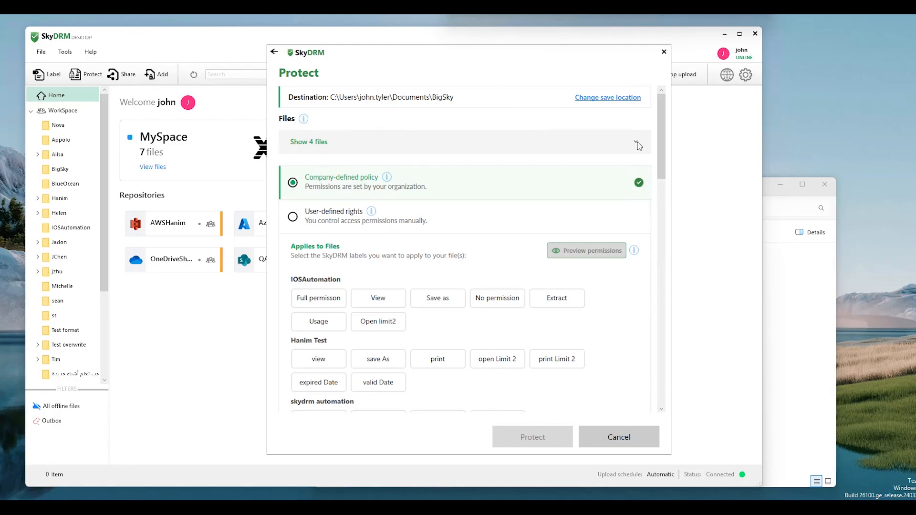
Review the chosen files and protect them in the local BigSky folder with the company-defined policy, using the Classification label Secret
left_click(597, 150)
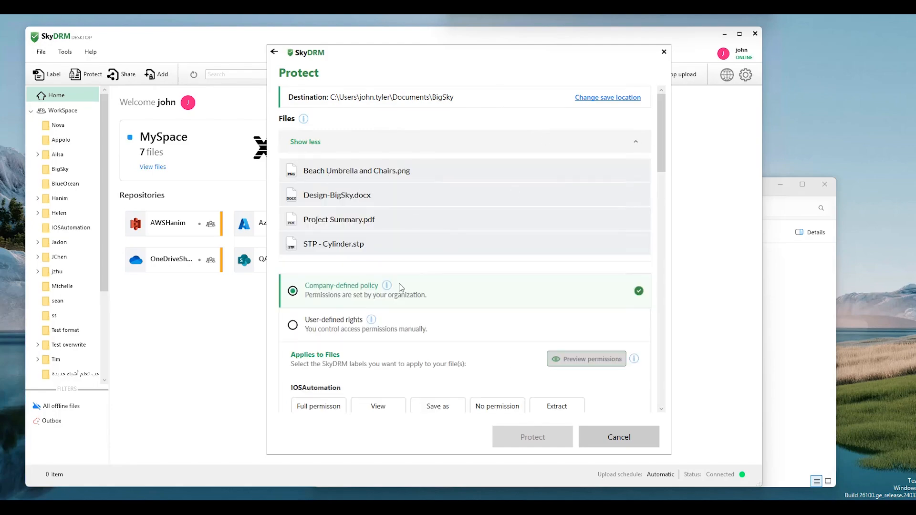
left_click(635, 149)
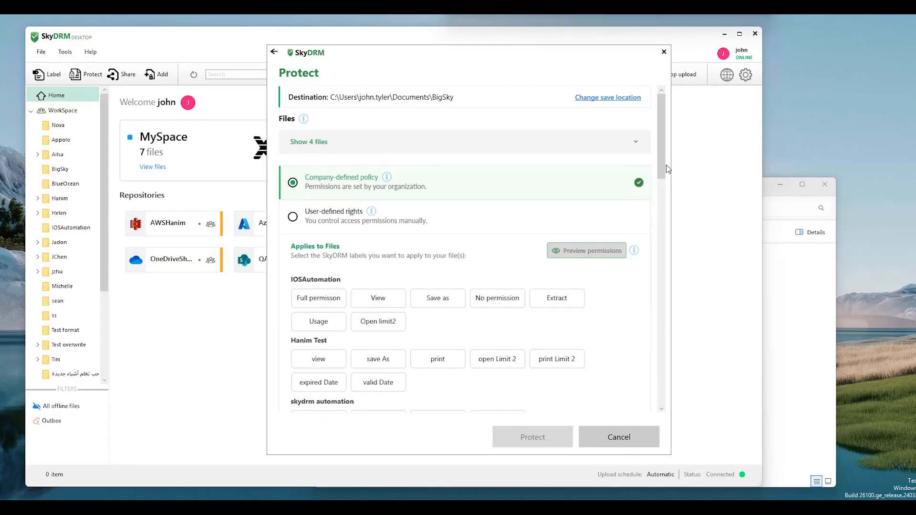
scroll(664, 409, "down", 10)
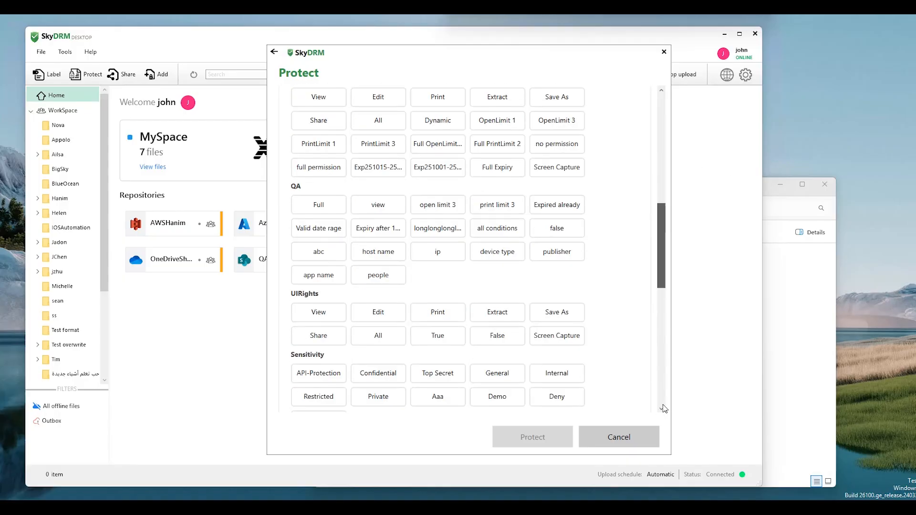
scroll(665, 409, "down", 5)
left_click(382, 394)
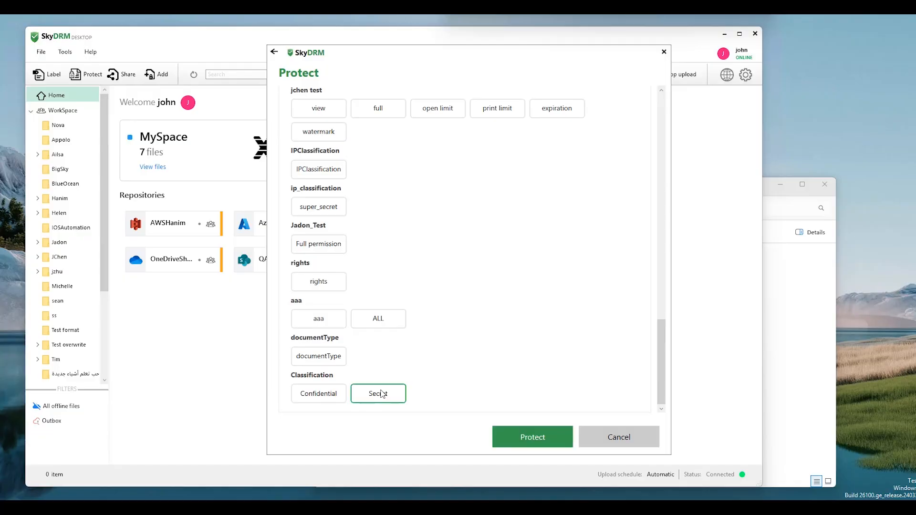
left_click(540, 439)
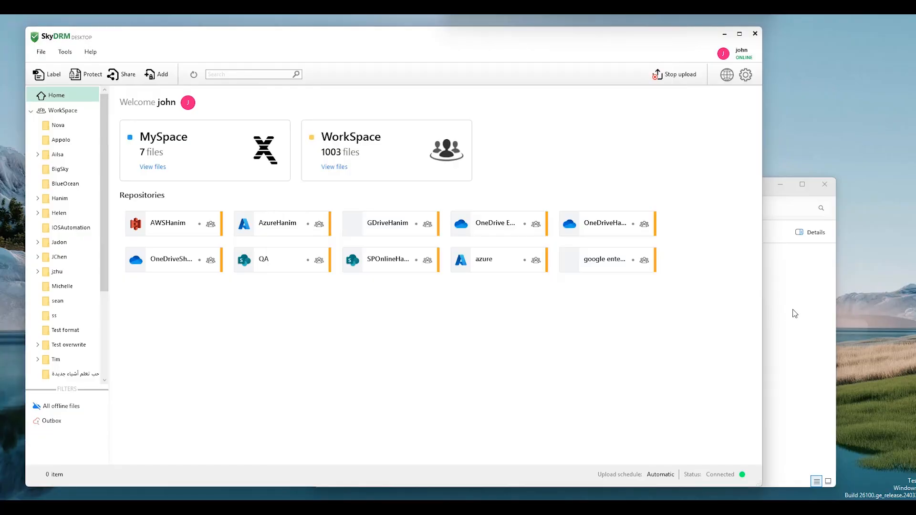
Switch to the BigSky folder in File Explorer and check the SkyDRM file info of Beach Umbrella and Chairs.png.nxl
left_click(794, 313)
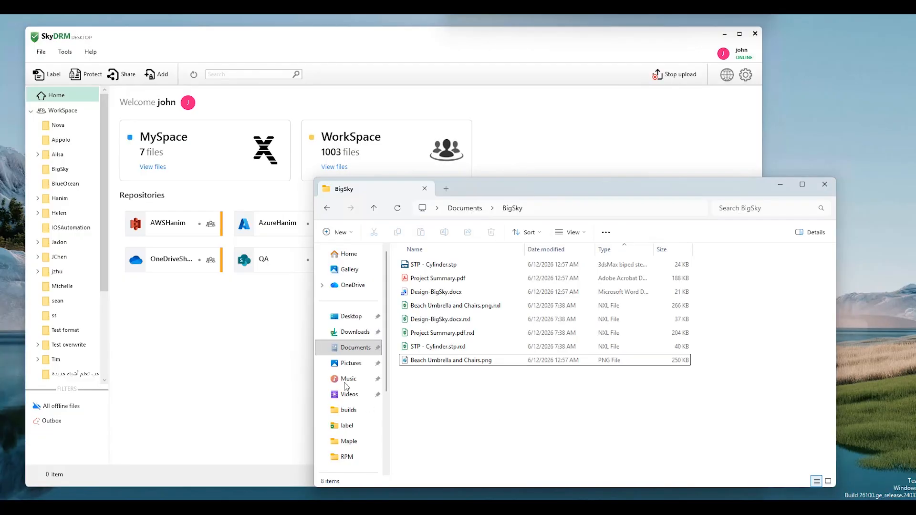
left_click(484, 310)
right_click(485, 312)
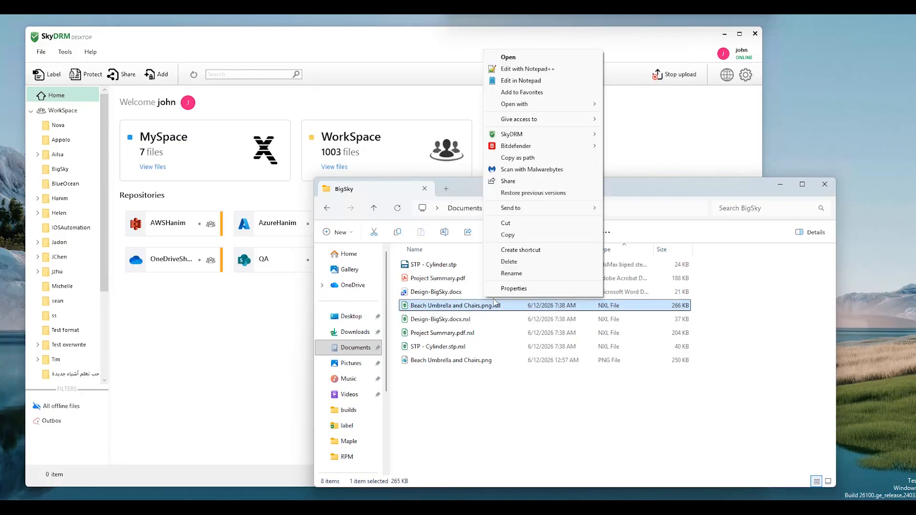
mouse_move(563, 136)
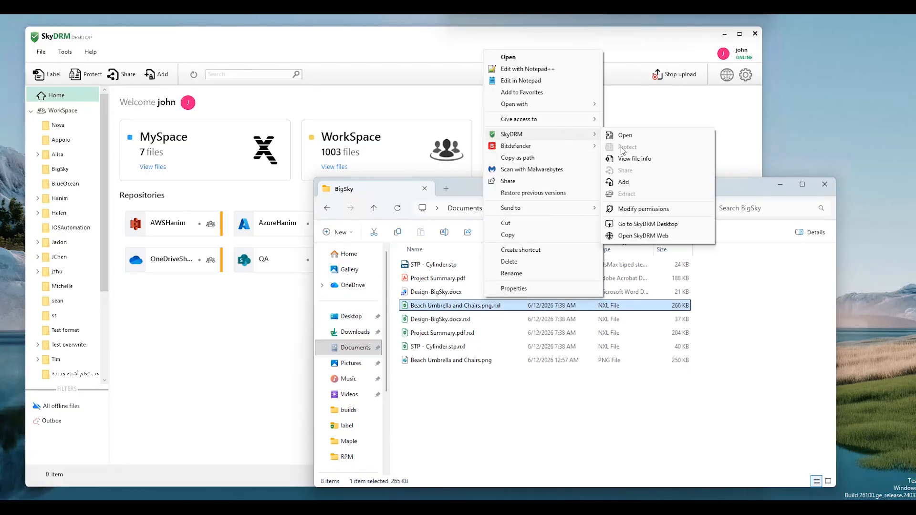
left_click(635, 164)
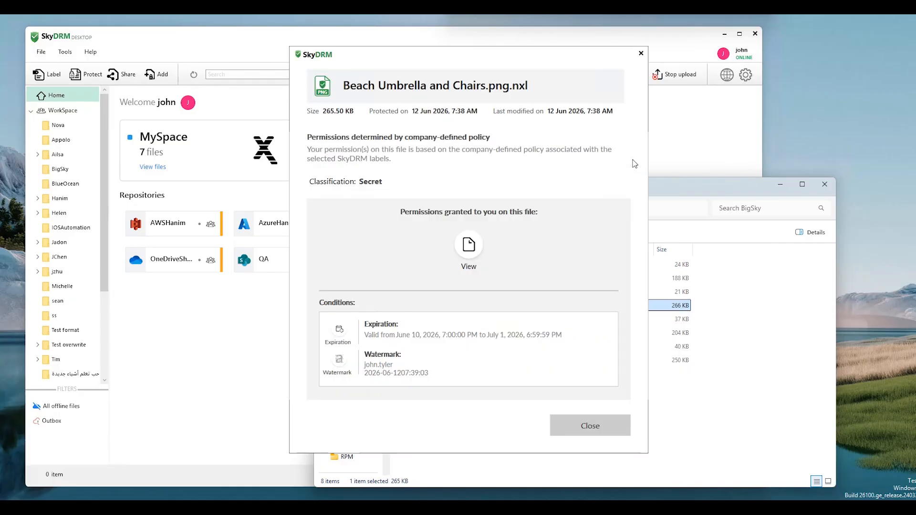
left_click(569, 426)
Check the SkyDRM file info of STP - Cylinder.stp.nxl, and open the file in the viewer to rotate the model
left_click(459, 347)
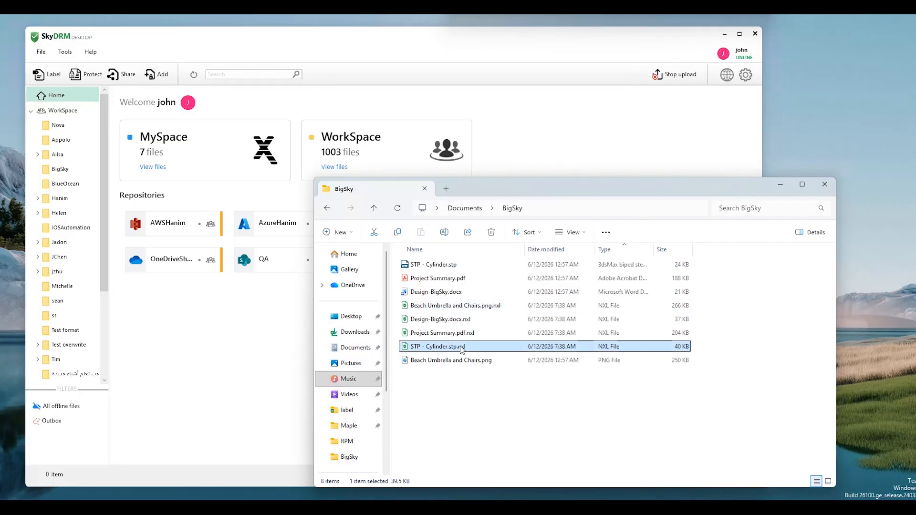
right_click(461, 347)
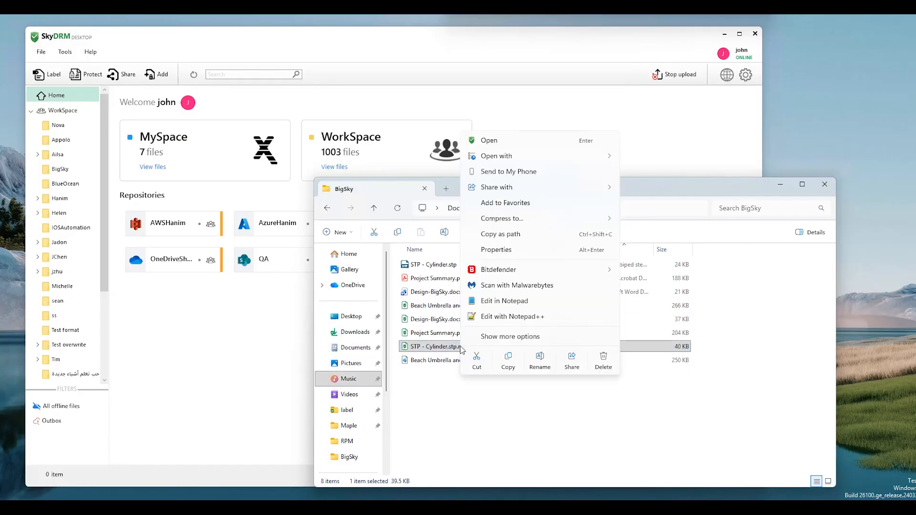
left_click(497, 337)
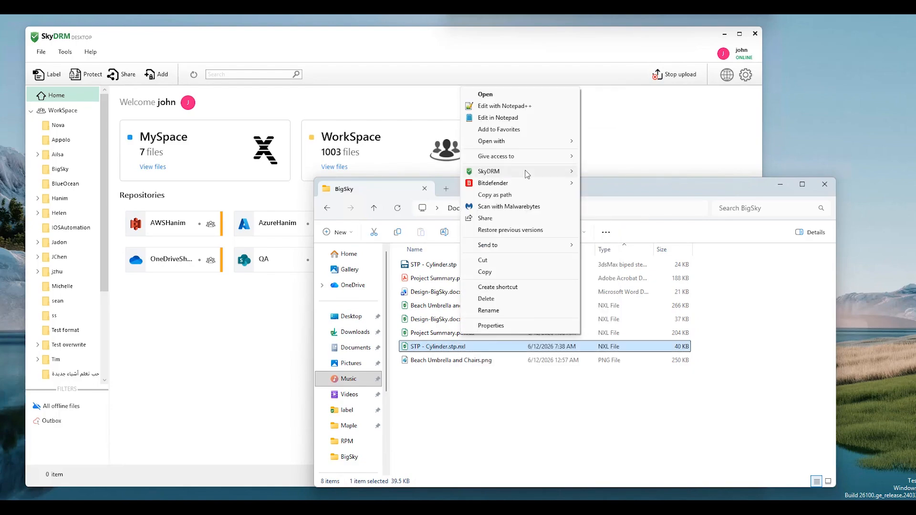
mouse_move(553, 174)
left_click(613, 197)
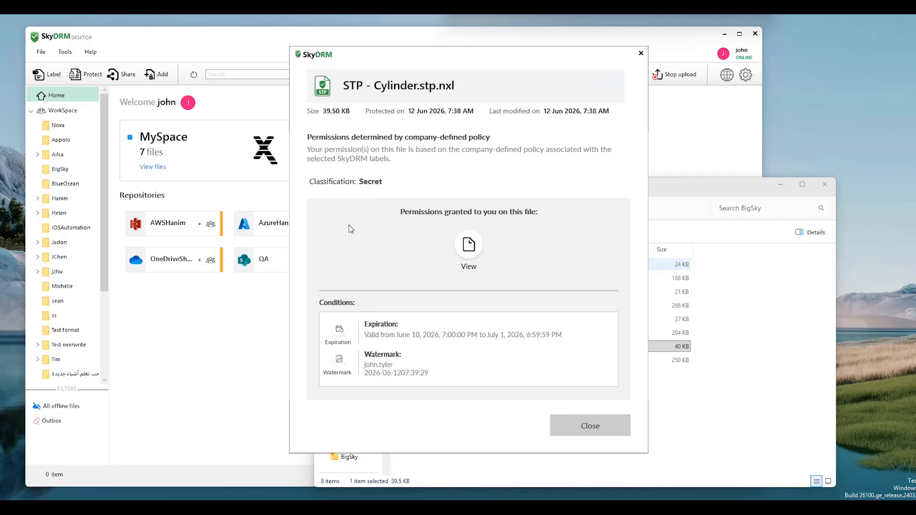
left_click(586, 426)
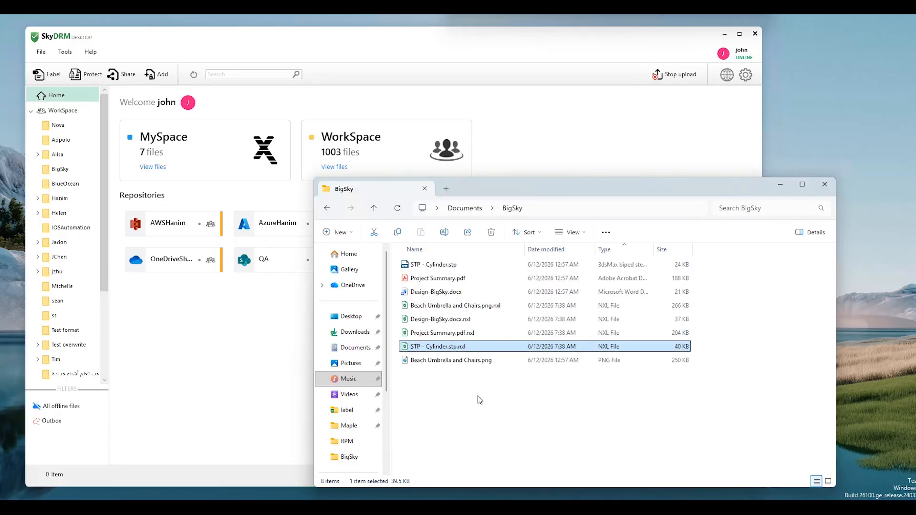
double_click(450, 352)
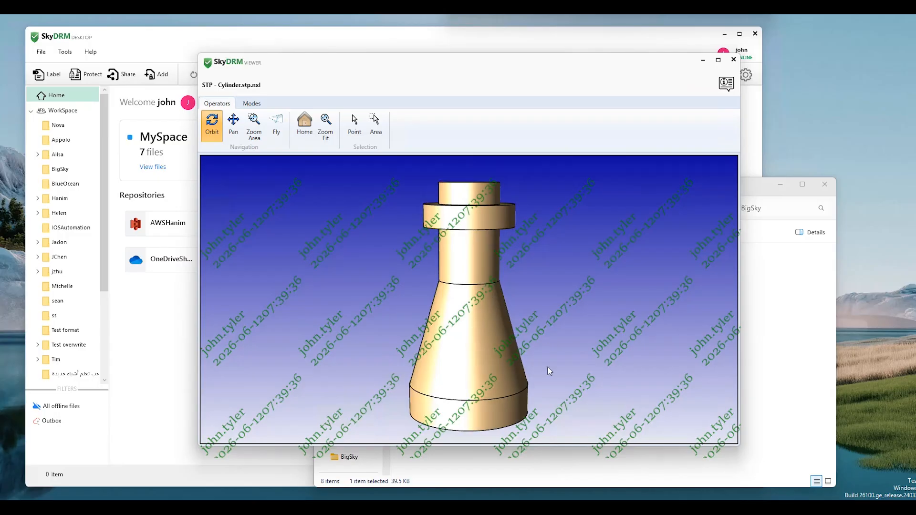
mouse_move(482, 291)
left_mouse_down()
mouse_move(445, 372)
mouse_move(436, 322)
mouse_move(470, 286)
left_mouse_up()
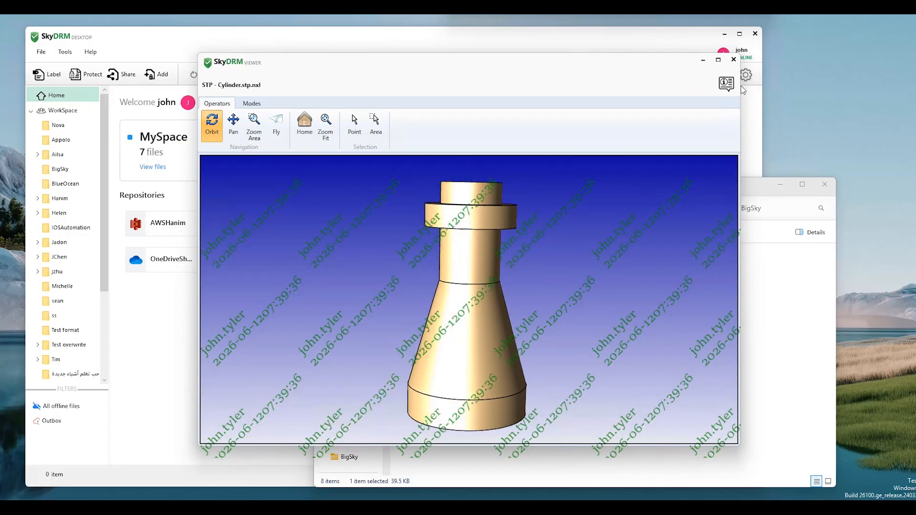
Close the viewer, choose all files in the QA repository's BigSky folder as the files to protect, and proceed to the protection settings
left_click(733, 59)
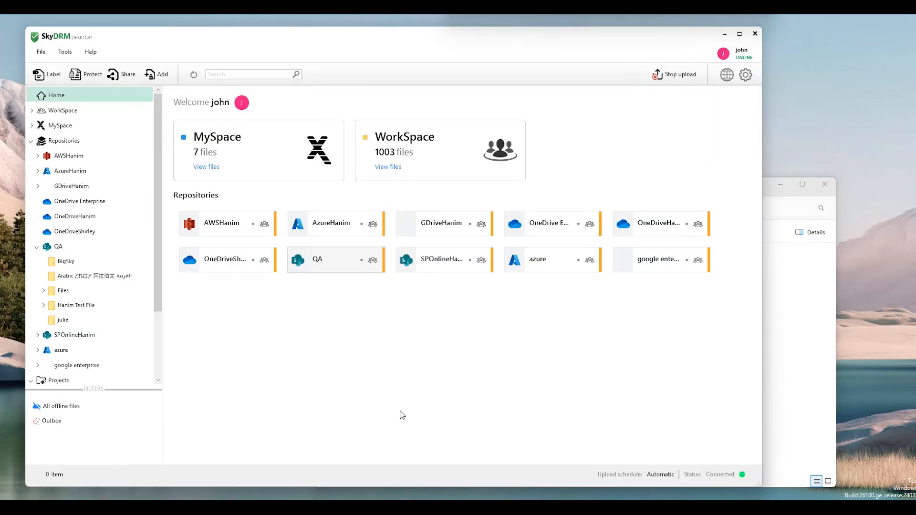
left_click(88, 75)
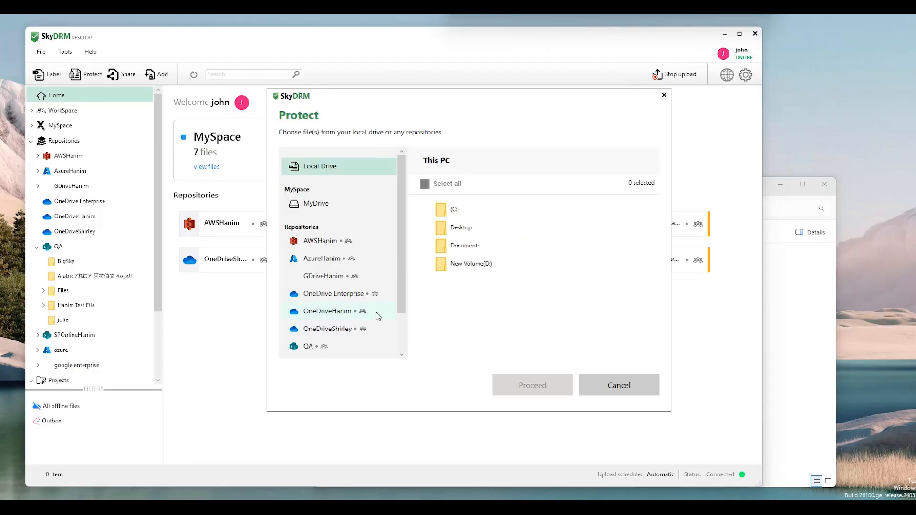
left_click(308, 350)
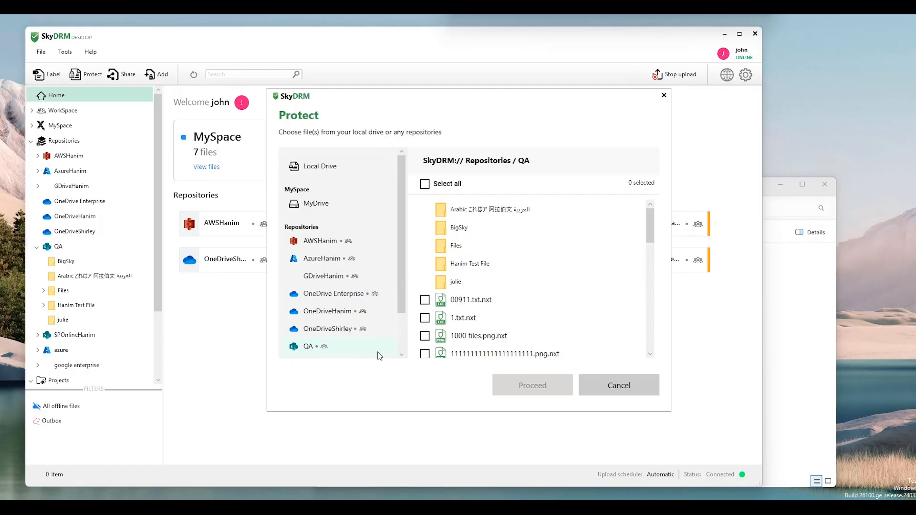
double_click(454, 231)
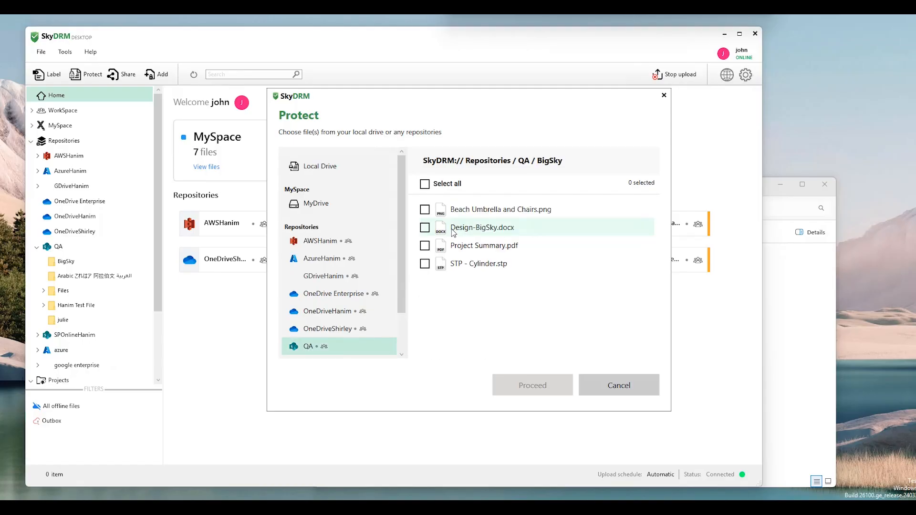
left_click(425, 186)
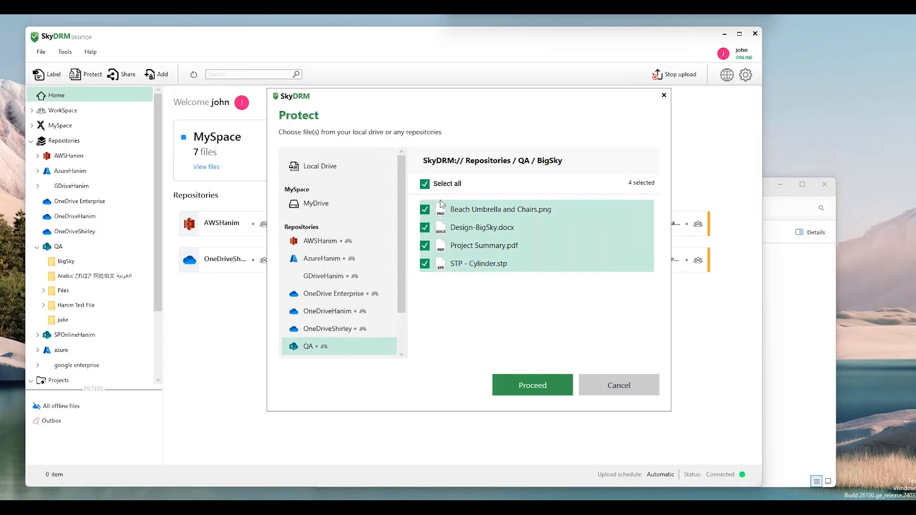
left_click(552, 385)
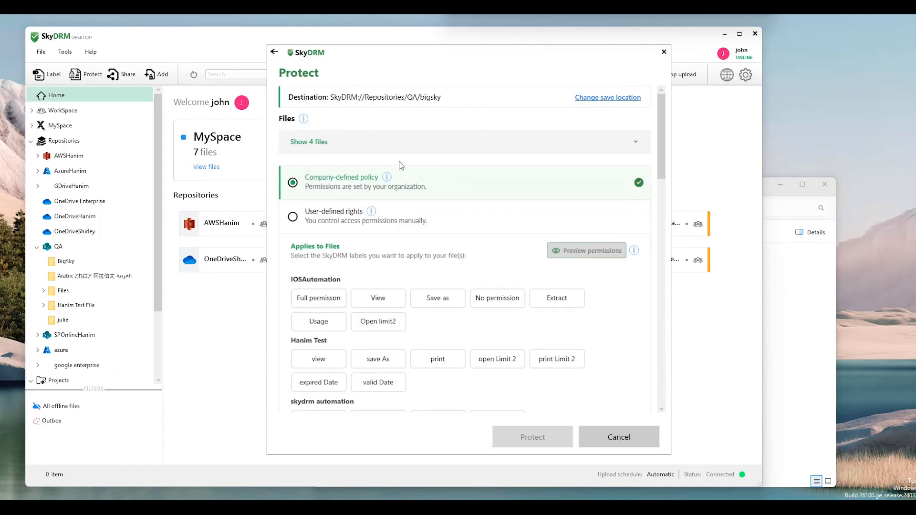
Review the chosen files and protect them in the QA repository's BigSky folder with the company-defined policy, using the Classification label Confidential
left_click(637, 146)
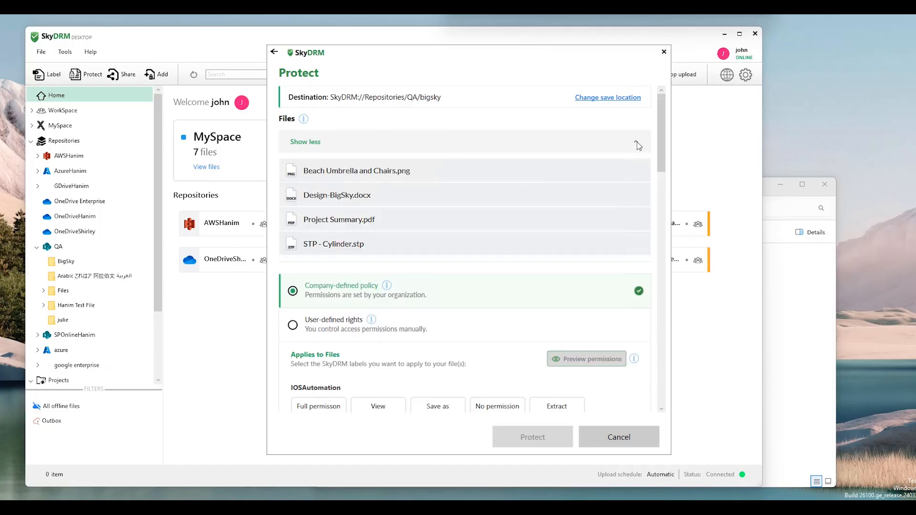
left_click(638, 144)
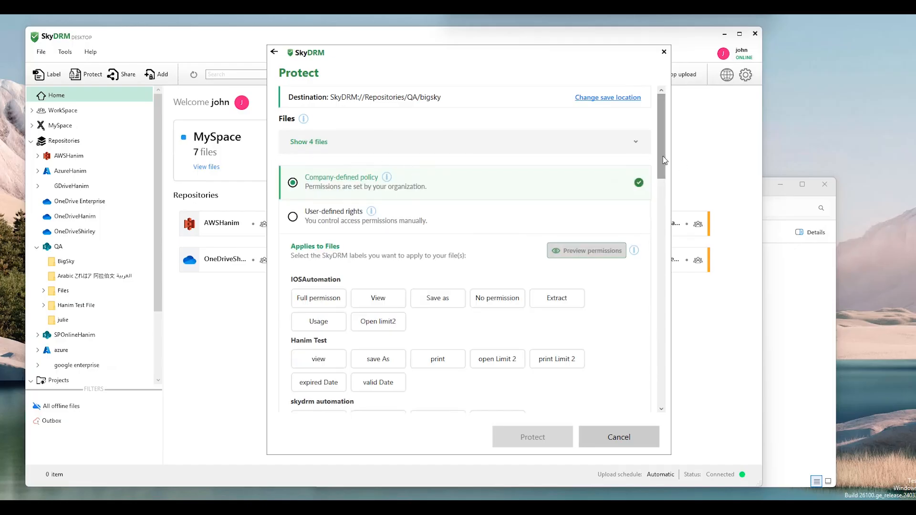
scroll(690, 285, "down", 15)
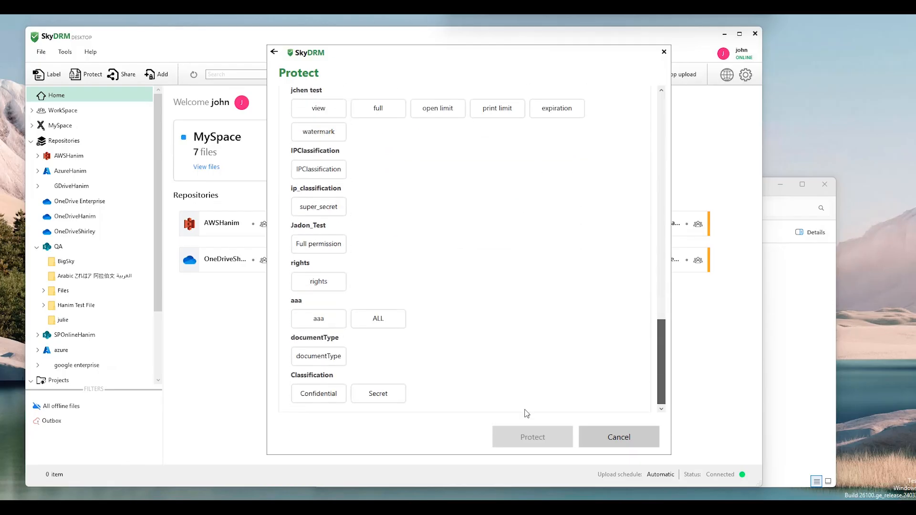
left_click(319, 394)
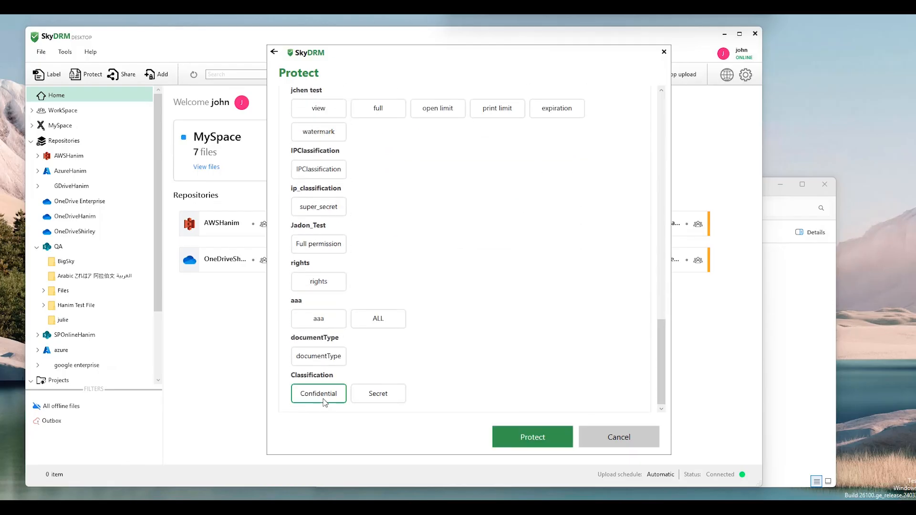
left_click(533, 437)
Check the file info of Design-BigSky.docx.nxl and STP - Cylinder.stp.nxl in the QA repository's BigSky folder
right_click(232, 152)
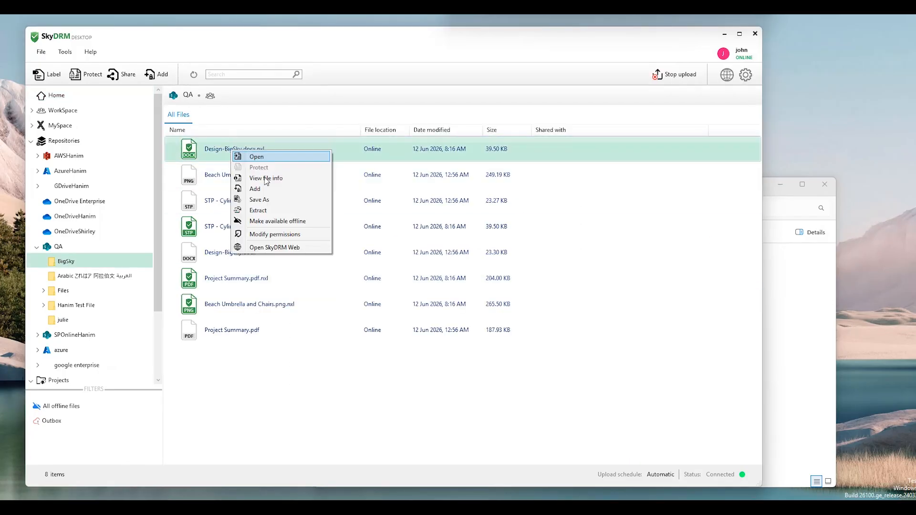
left_click(267, 179)
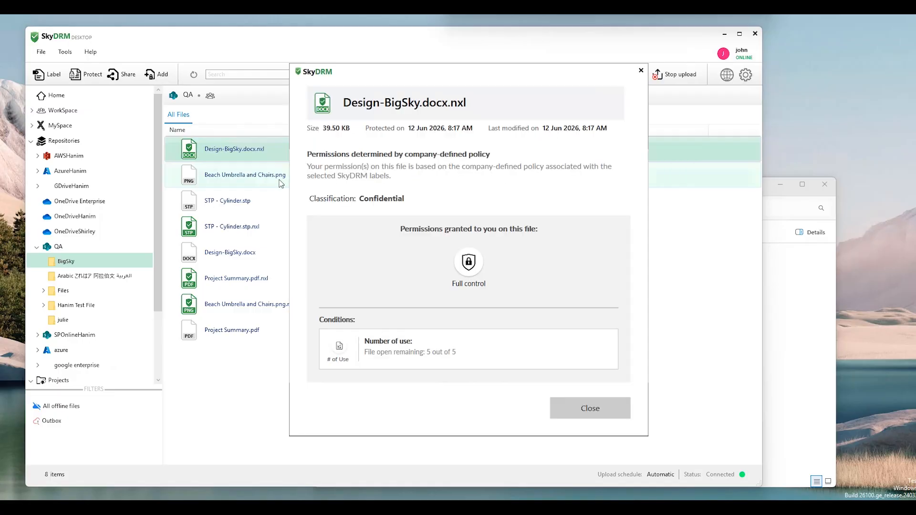
left_click(612, 415)
right_click(248, 232)
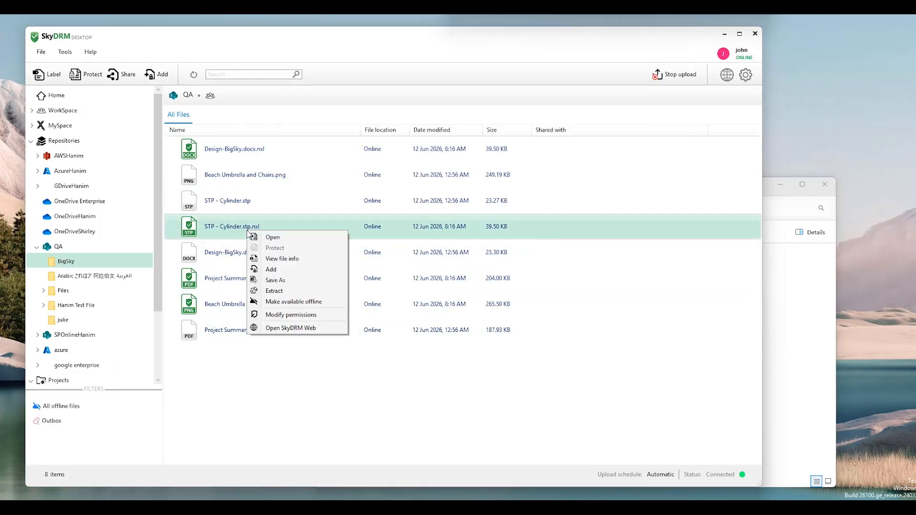
left_click(287, 260)
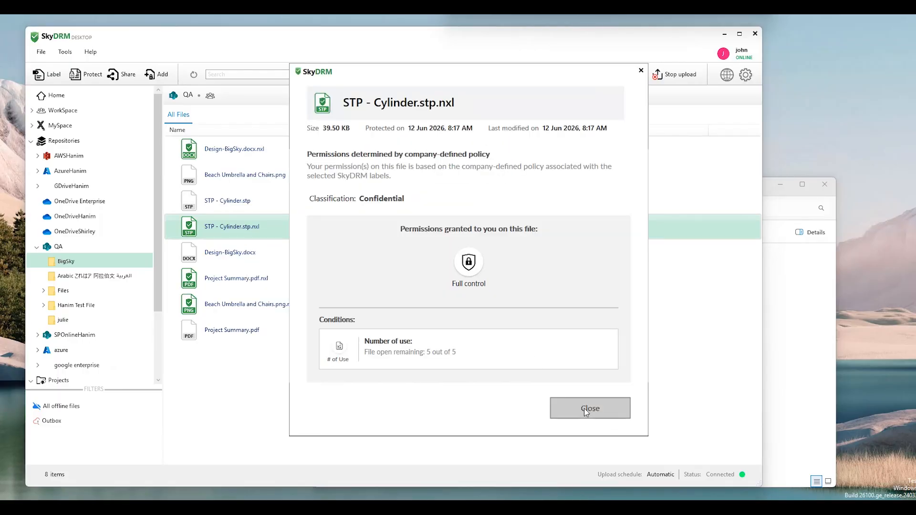
left_click(587, 412)
Return to the home page, choose all Nova files in the local Documents/BigSky folder for protection, and proceed to the protection settings
left_click(114, 96)
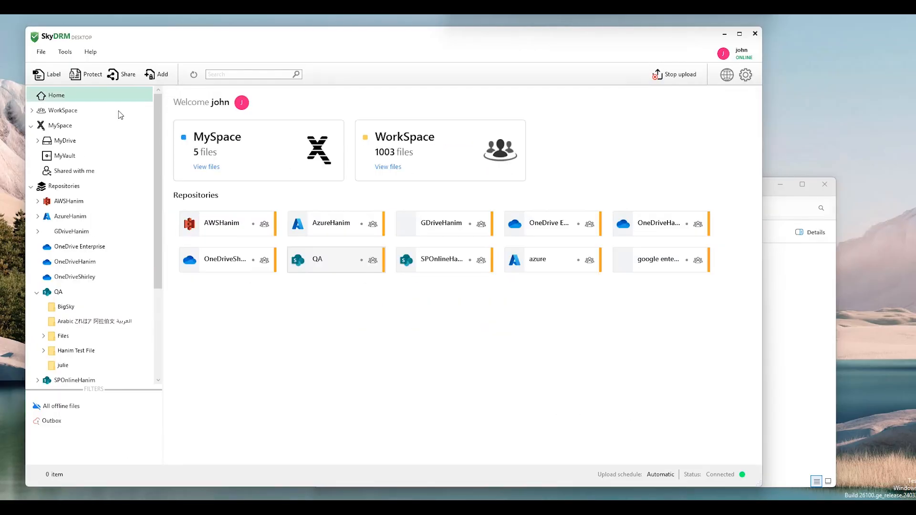
left_click(89, 76)
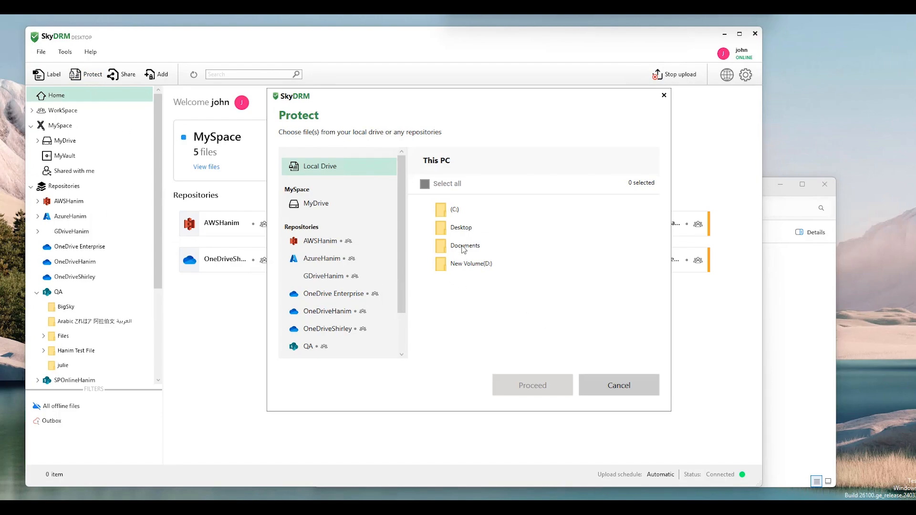
double_click(465, 246)
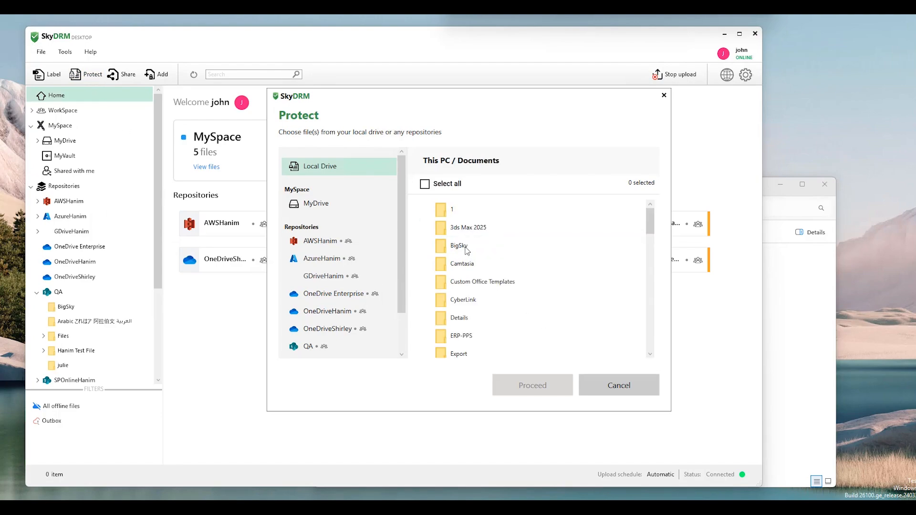
double_click(460, 246)
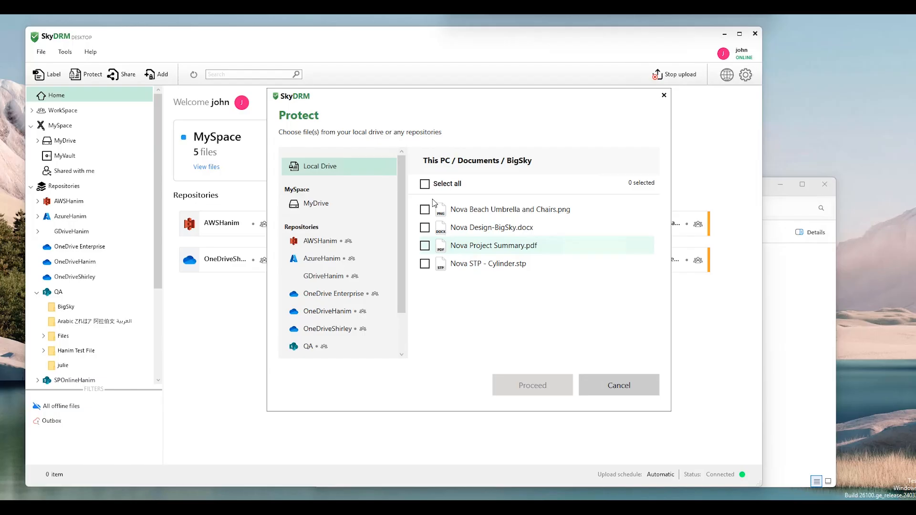
left_click(424, 184)
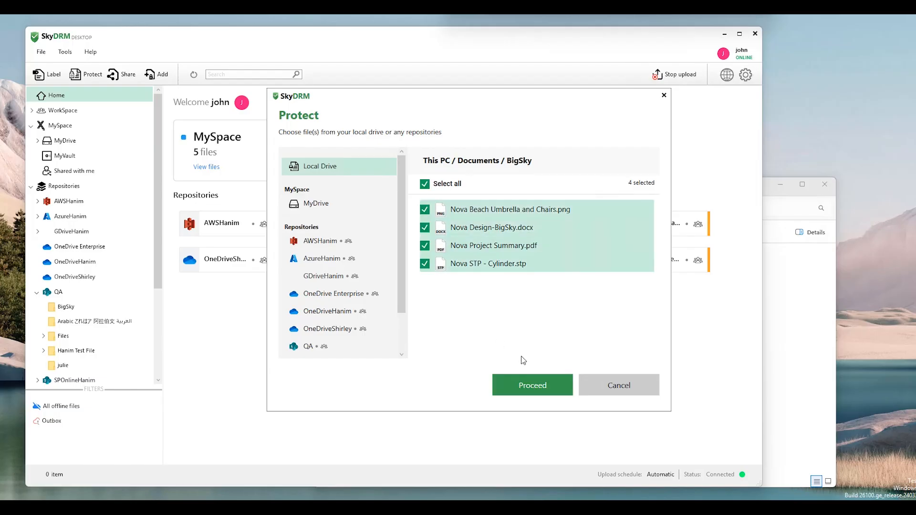
left_click(542, 381)
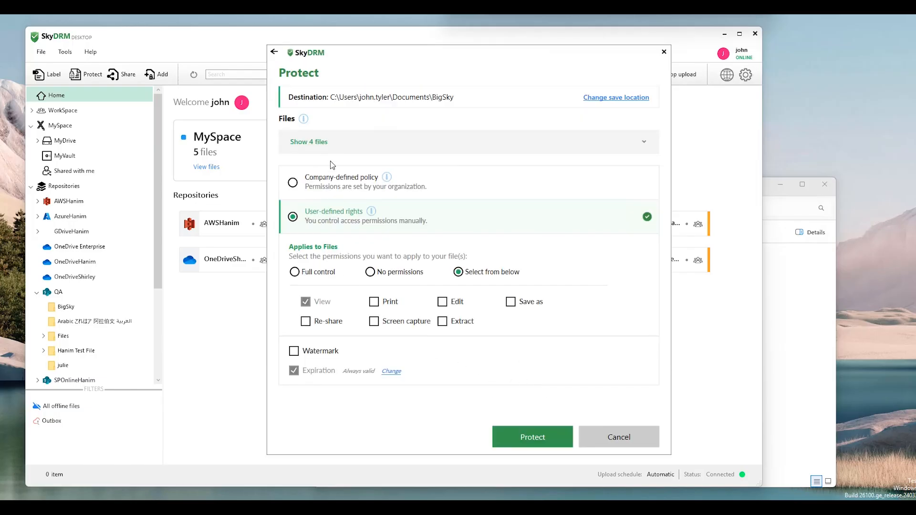
Change the save location of the protected files to MyVault under MySpace in SkyDRM
left_click(639, 99)
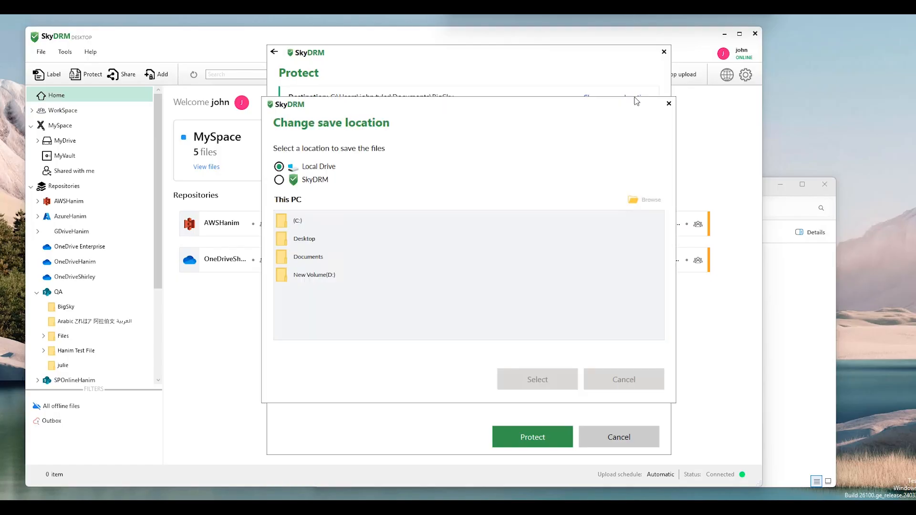
left_click(279, 180)
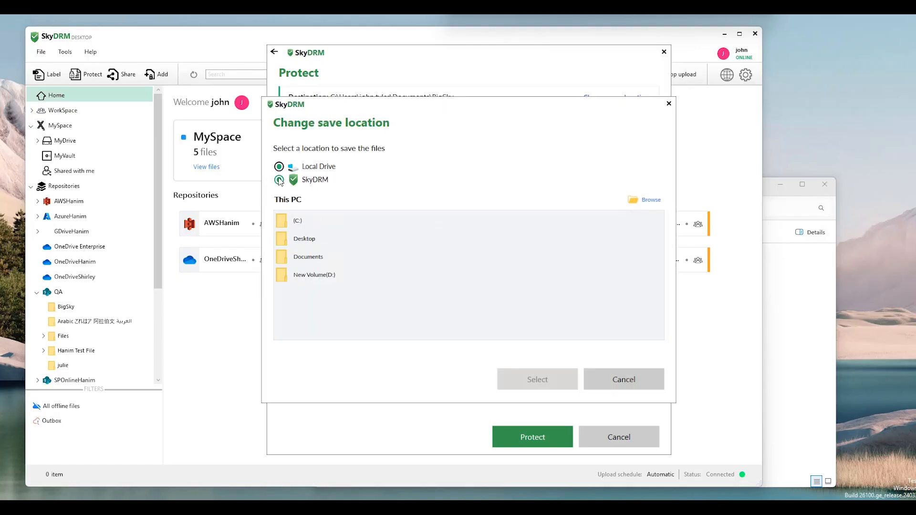
left_click(280, 220)
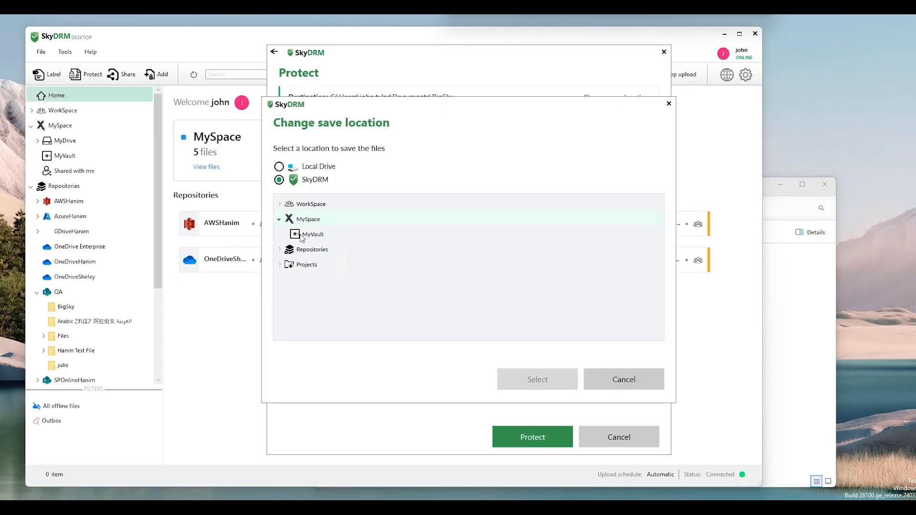
left_click(305, 235)
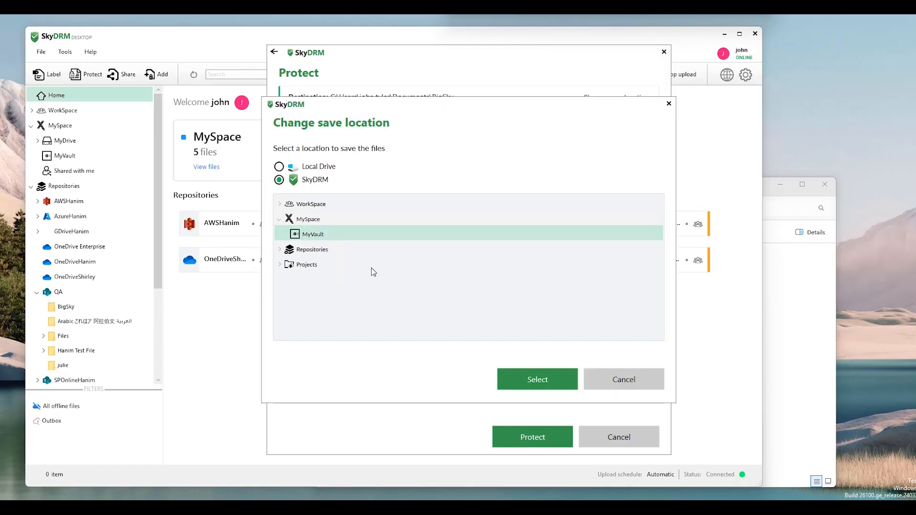
left_click(547, 386)
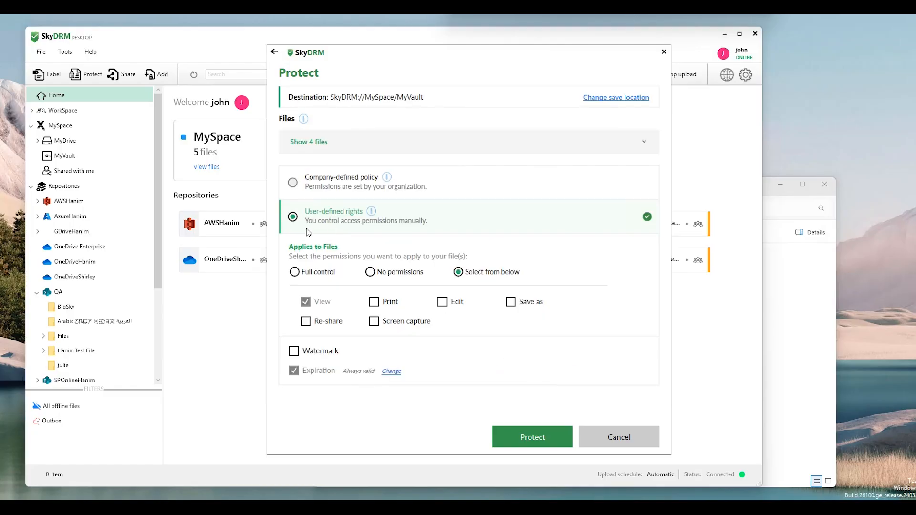
Protect the Nova files with user-defined rights, granting Full control with a watermark and a relative expiration of 1 month
left_click(295, 272)
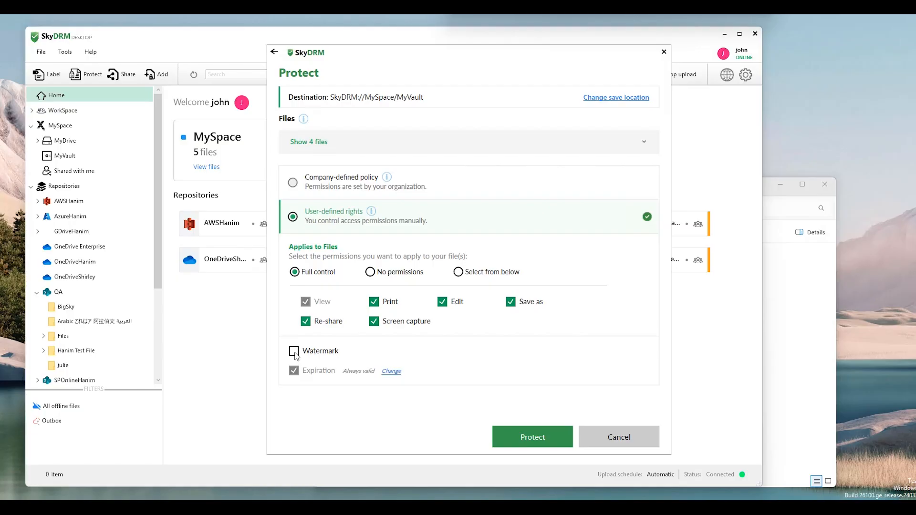
left_click(294, 354)
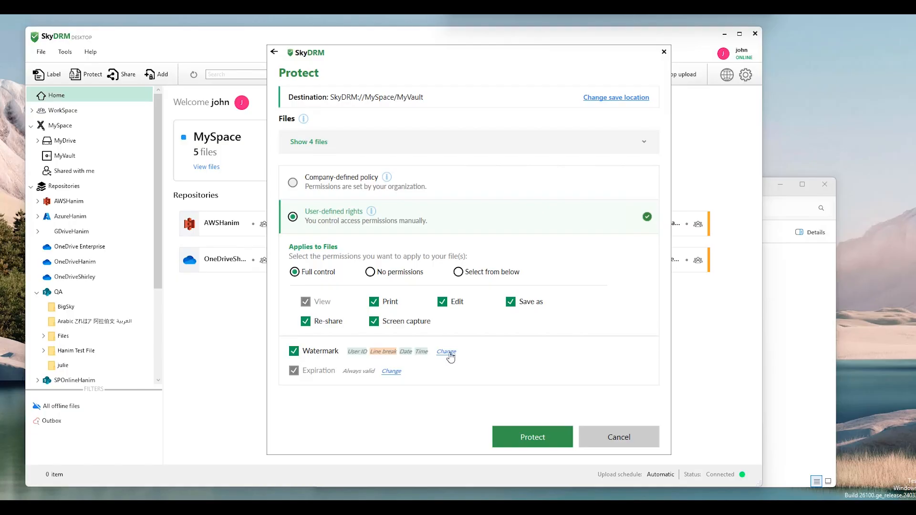
left_click(393, 373)
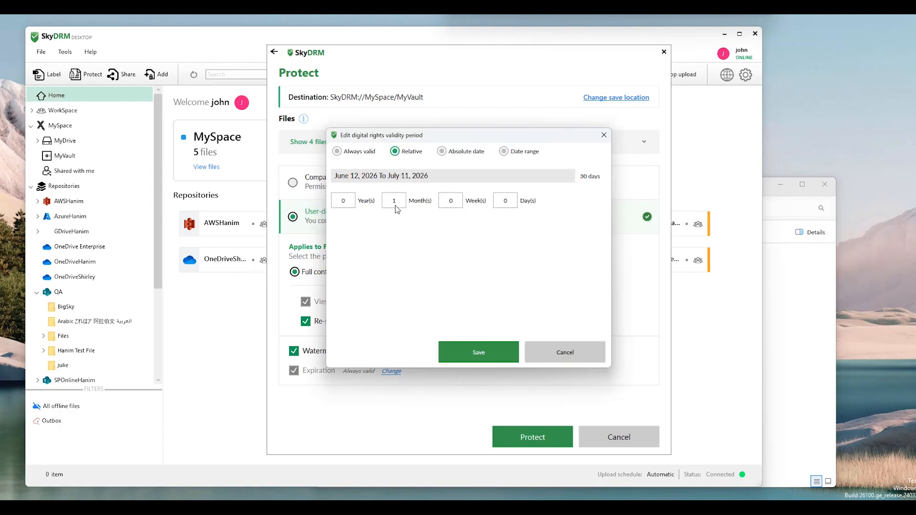
left_click(491, 353)
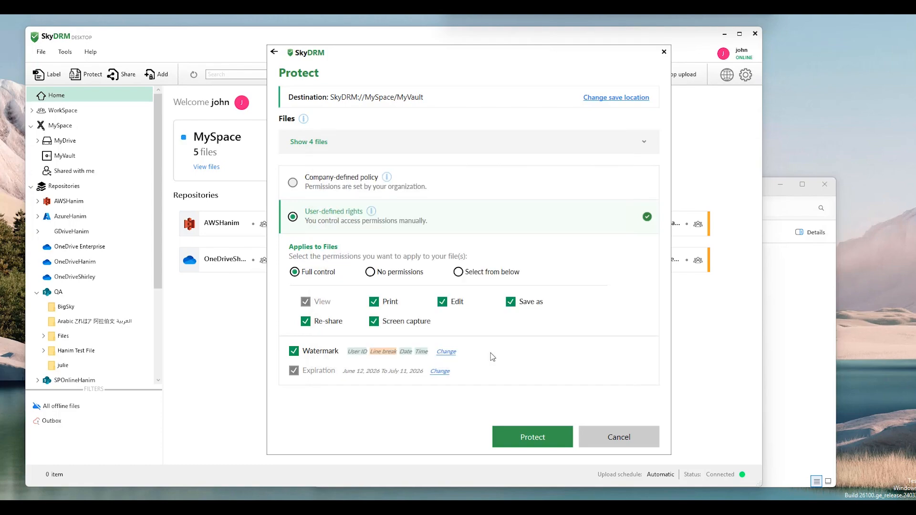
left_click(545, 444)
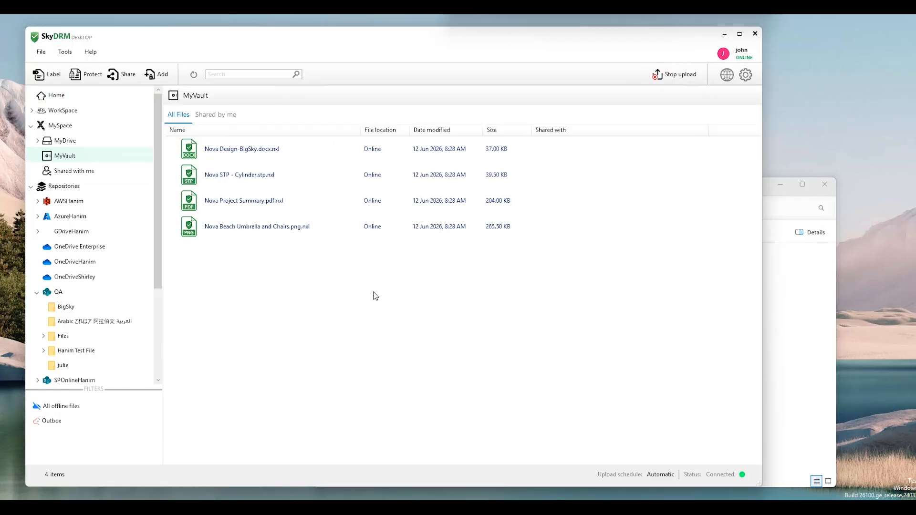
Check the file info of Nova Design-BigSky.docx.nxl and Nova Project Summary.pdf.nxl in MyVault
right_click(261, 153)
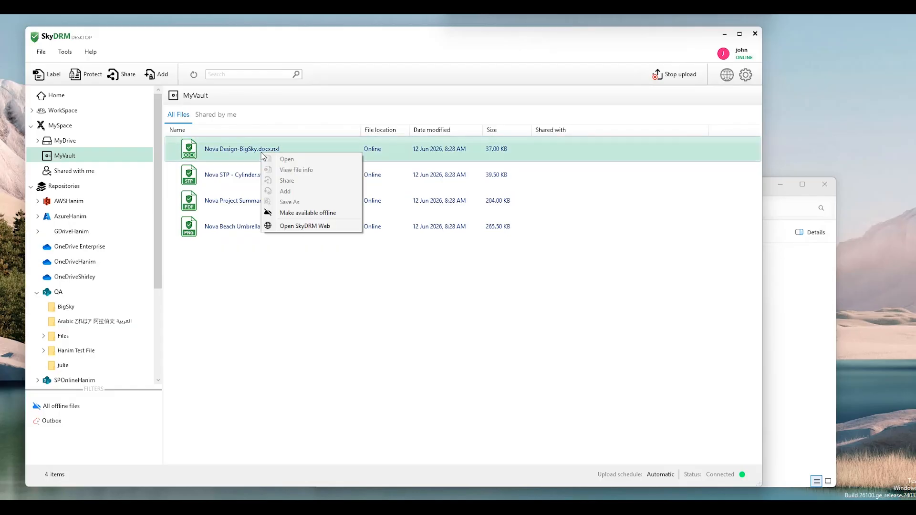
left_click(311, 171)
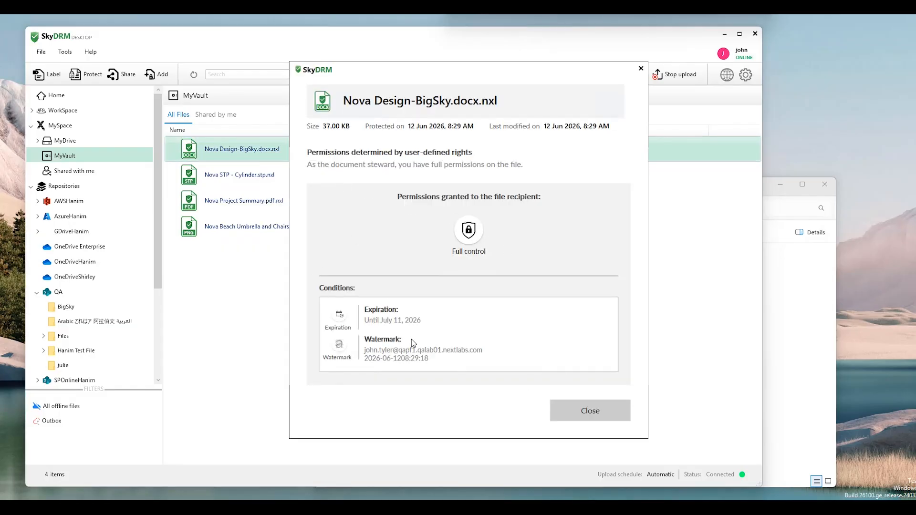
left_click(605, 419)
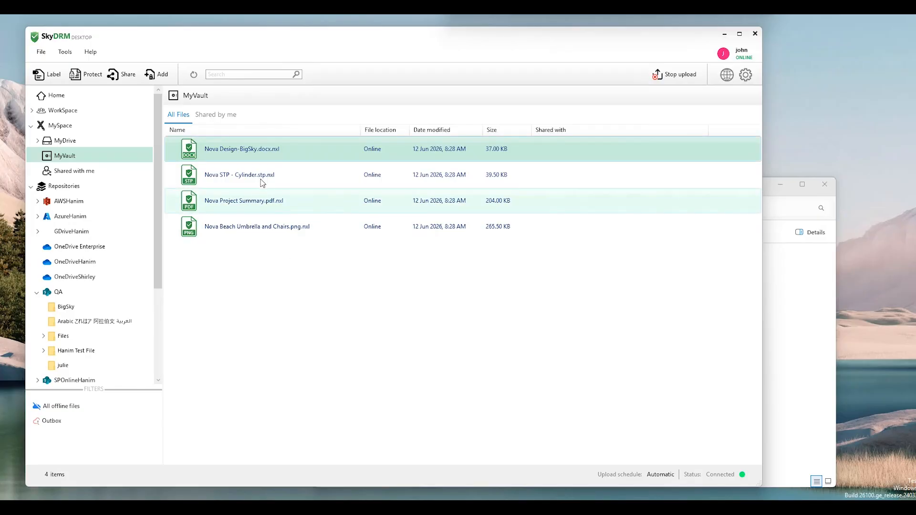
right_click(271, 201)
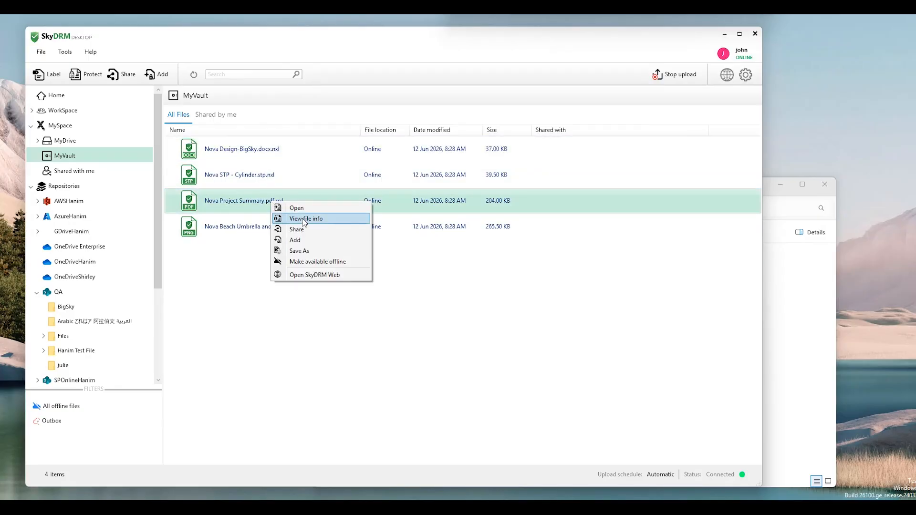
left_click(304, 221)
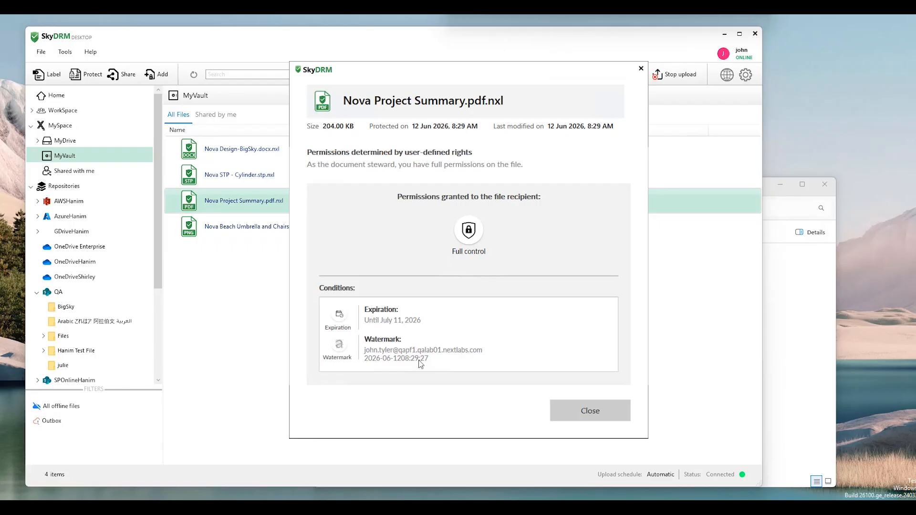
Close the file info, choose all files in the local Documents/BigSky folder for protection from the home page, and proceed to the protection settings
left_click(591, 411)
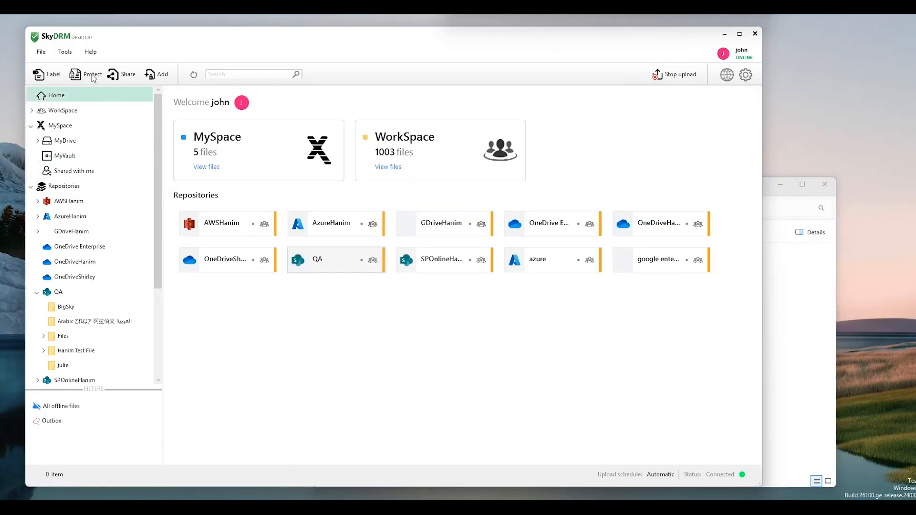
left_click(92, 76)
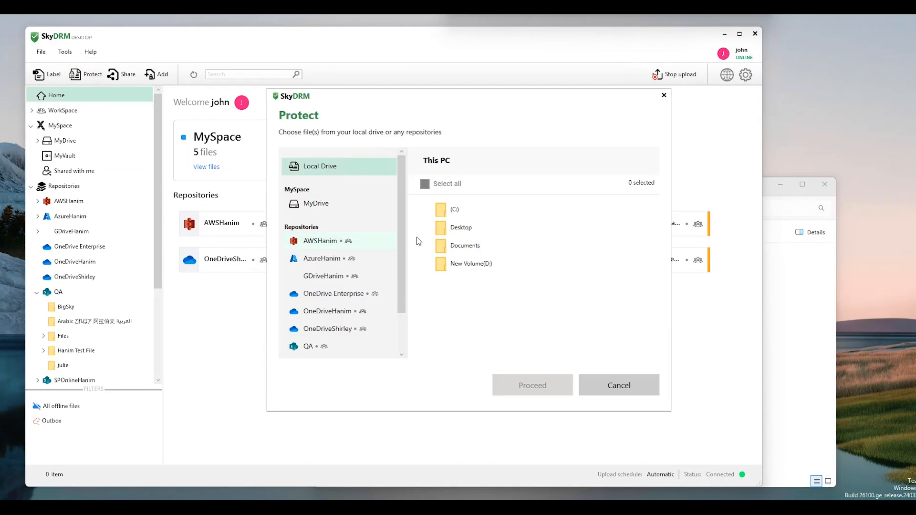
double_click(470, 248)
double_click(461, 247)
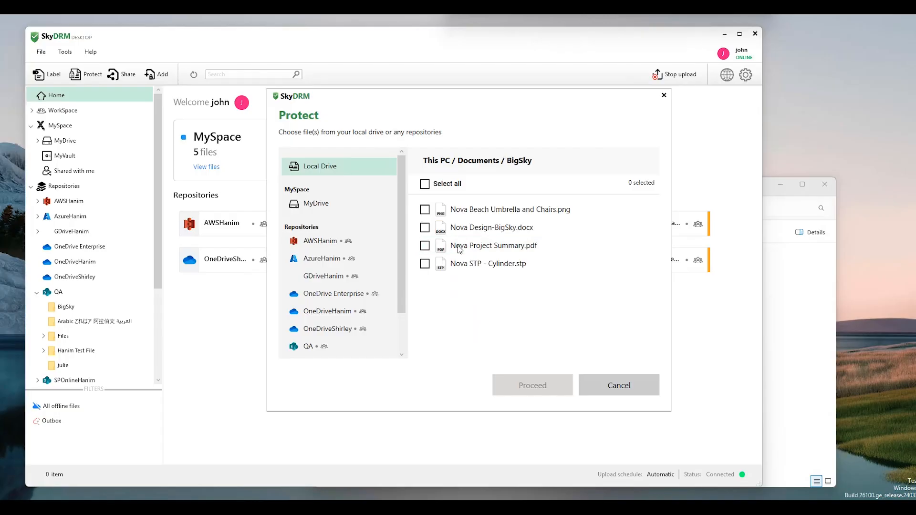
left_click(425, 186)
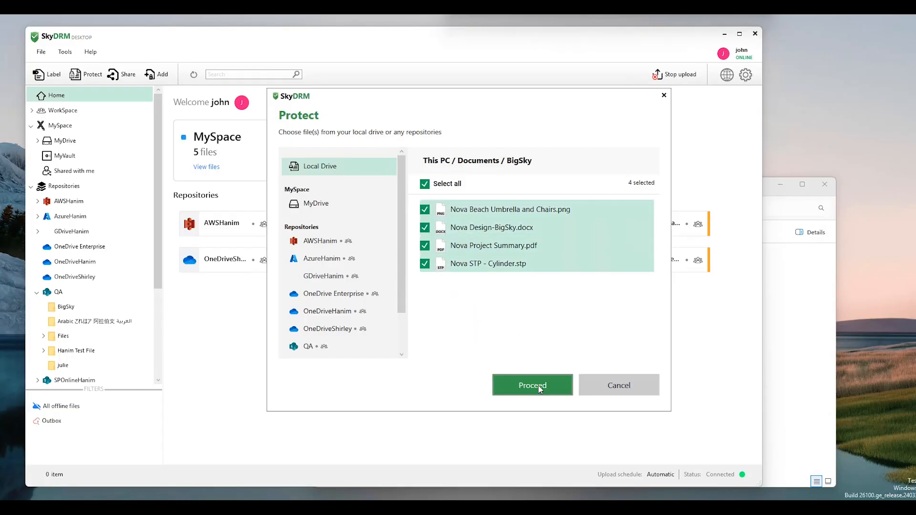
left_click(540, 387)
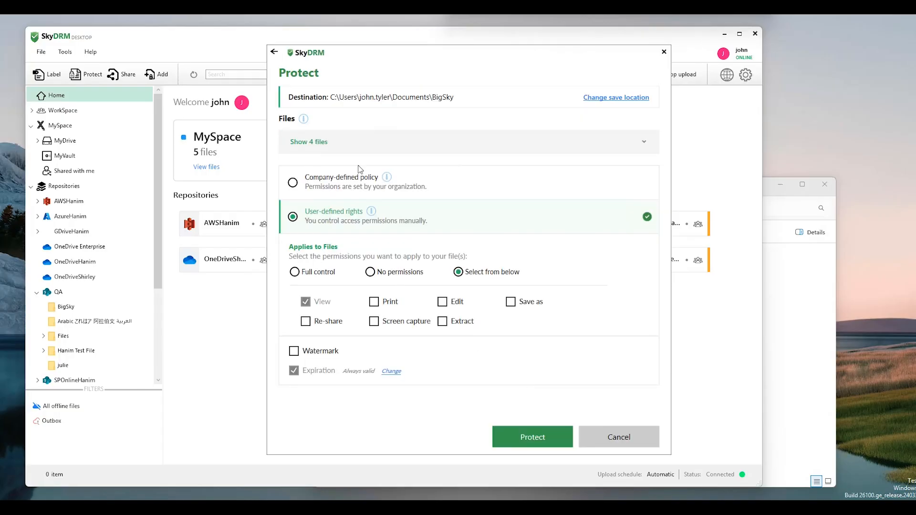
Change the save location of the protected files to the Appolo folder in the SkyDRM WorkSpace and review the list of chosen files
left_click(614, 98)
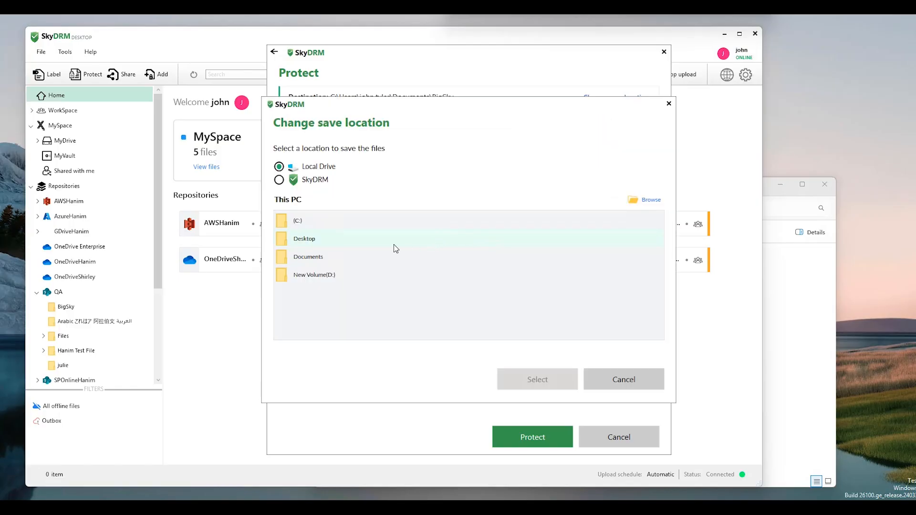
left_click(282, 180)
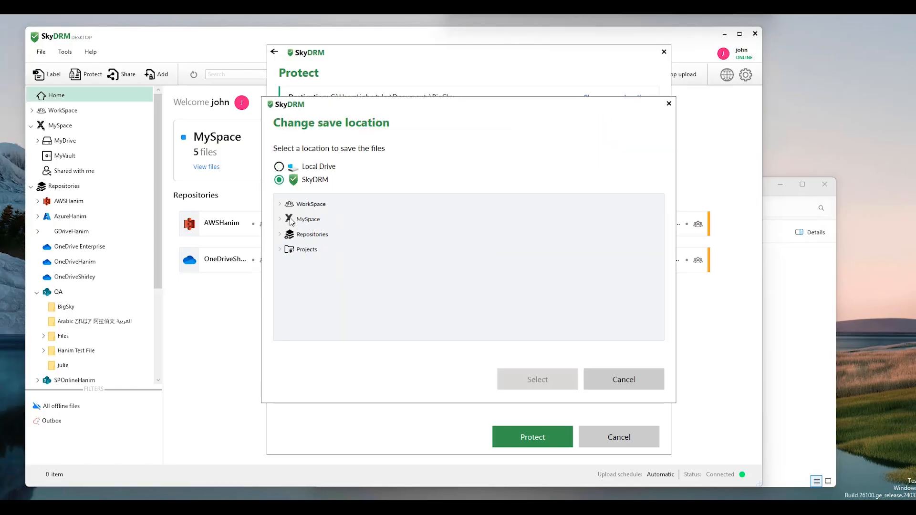
left_click(279, 204)
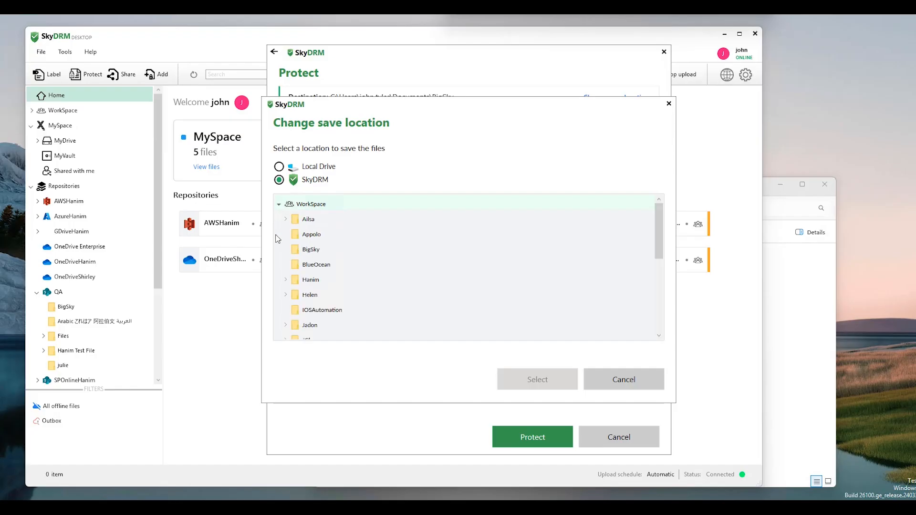
left_click(311, 238)
left_click(538, 379)
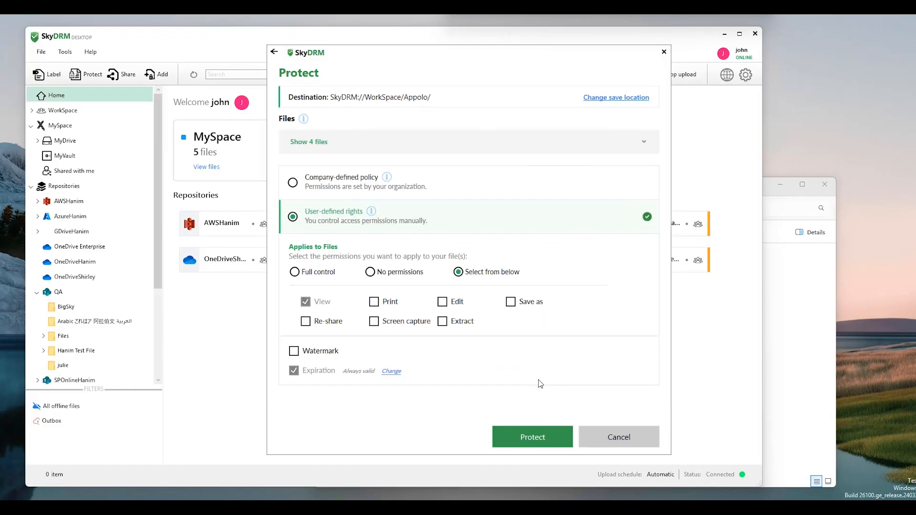
left_click(645, 142)
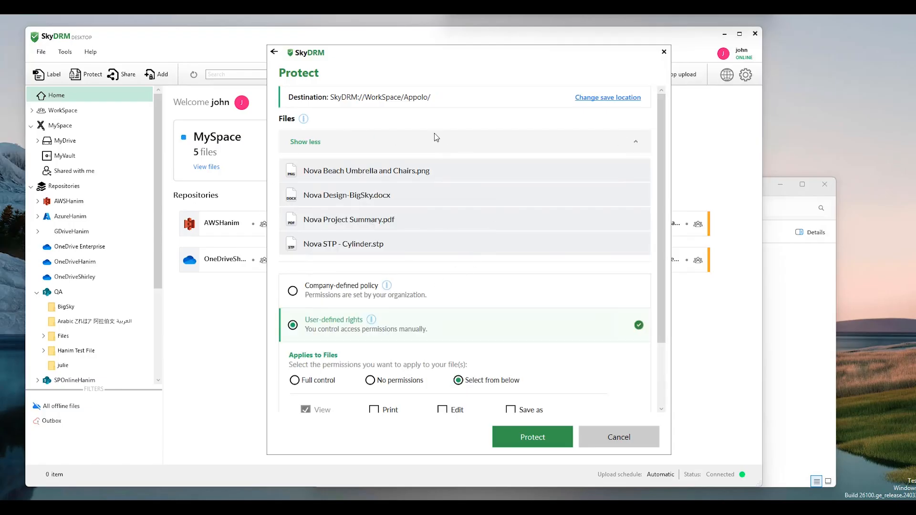
left_click(638, 142)
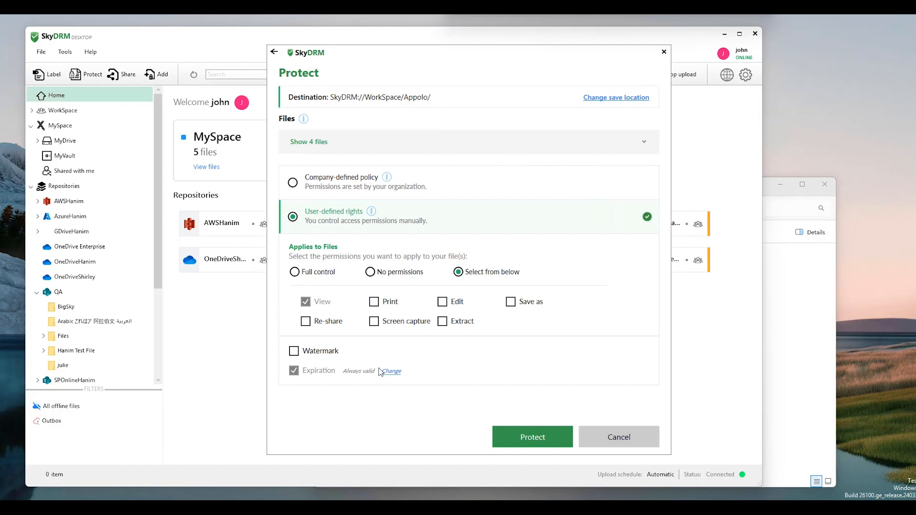
Protect the files with view-only user-defined rights, adding a watermark and a relative expiration of 0 months and 1 week
left_click(295, 352)
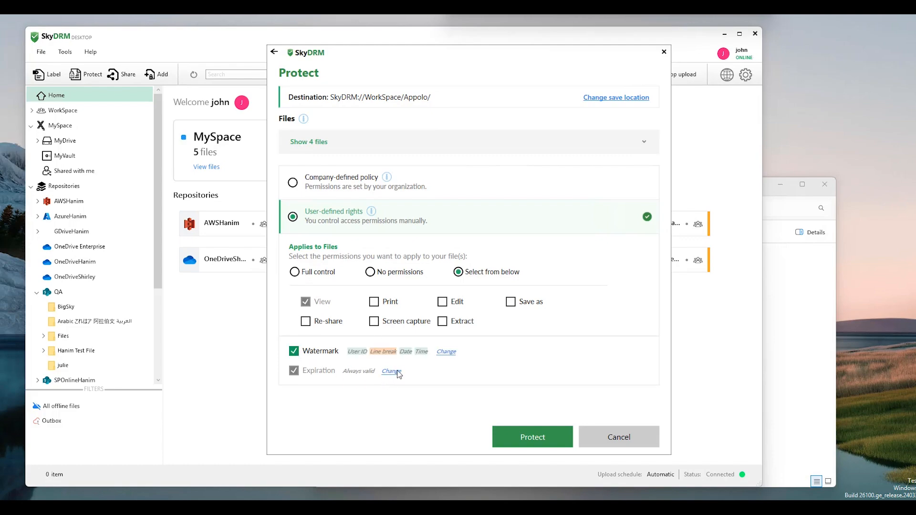
left_click(392, 372)
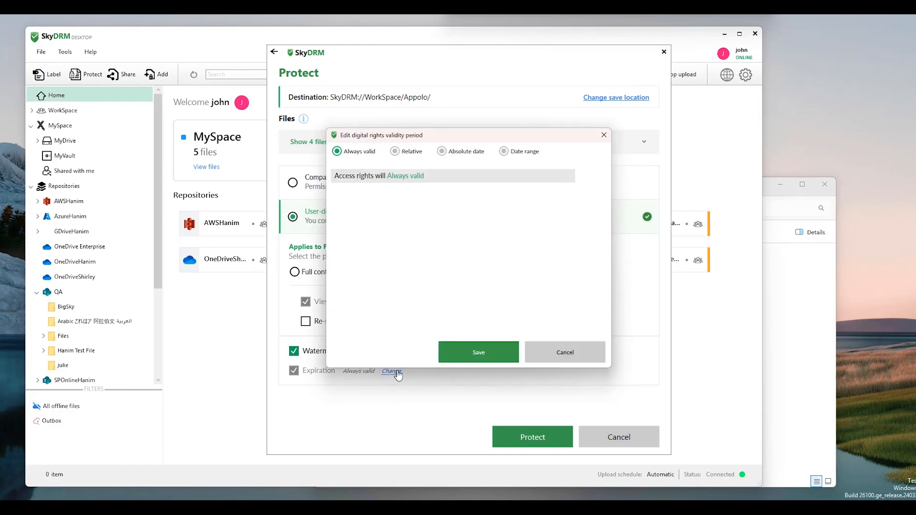
left_click(395, 152)
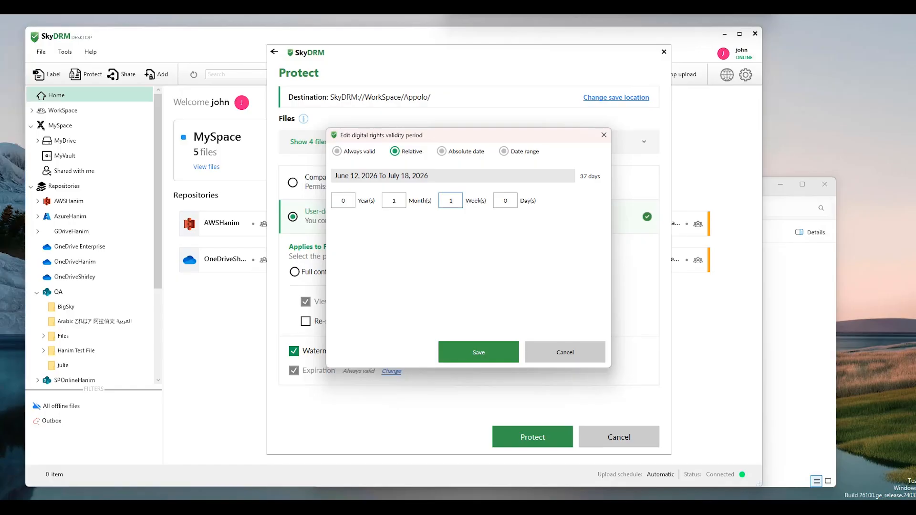
left_click(401, 201)
key("BackSpace")
left_click(493, 359)
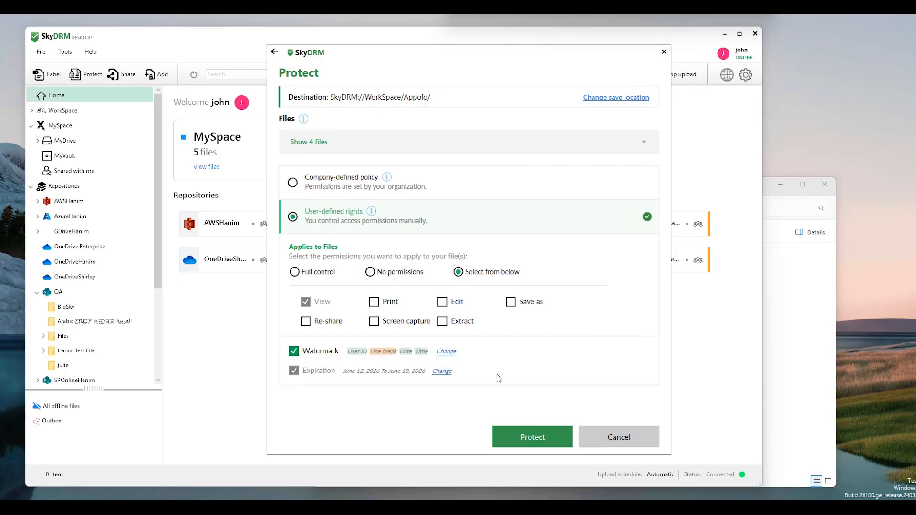
left_click(529, 436)
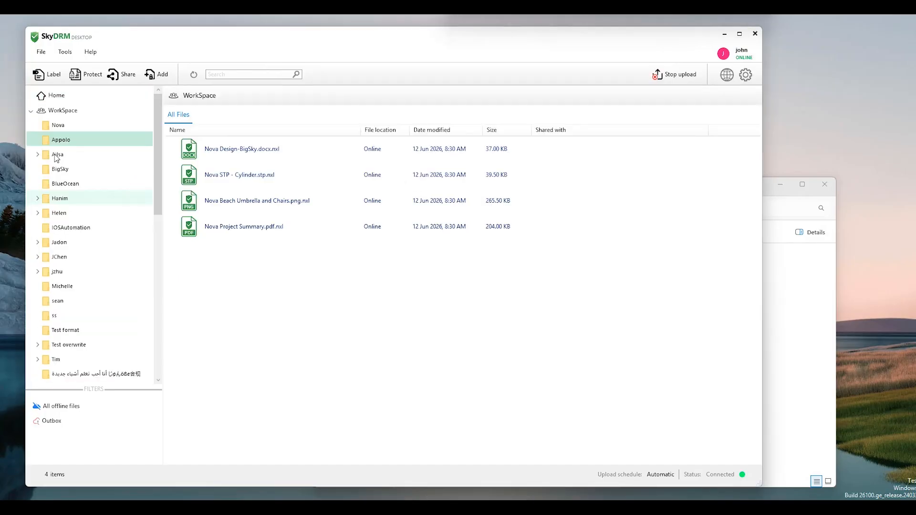
Check the file info of Nova Design-BigSky.docx.nxl and Nova STP - Cylinder.stp.nxl in the WorkSpace Appolo folder
right_click(260, 153)
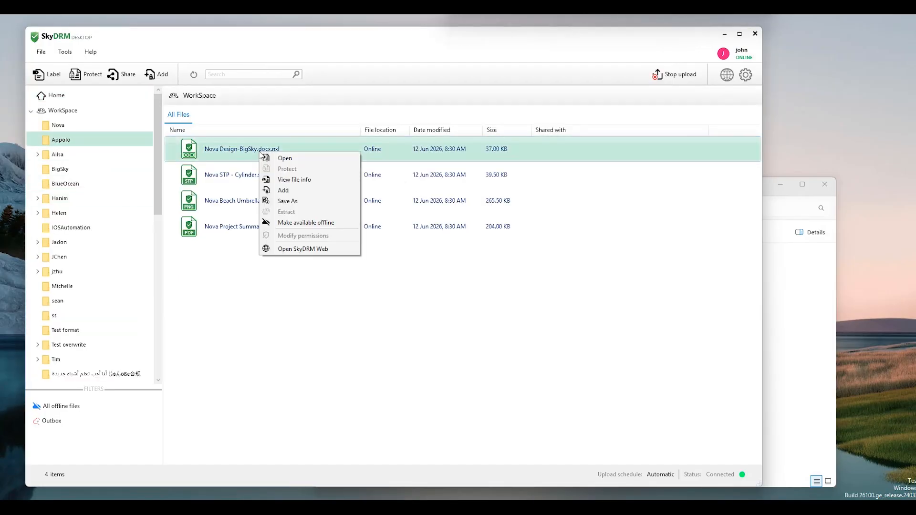
left_click(305, 181)
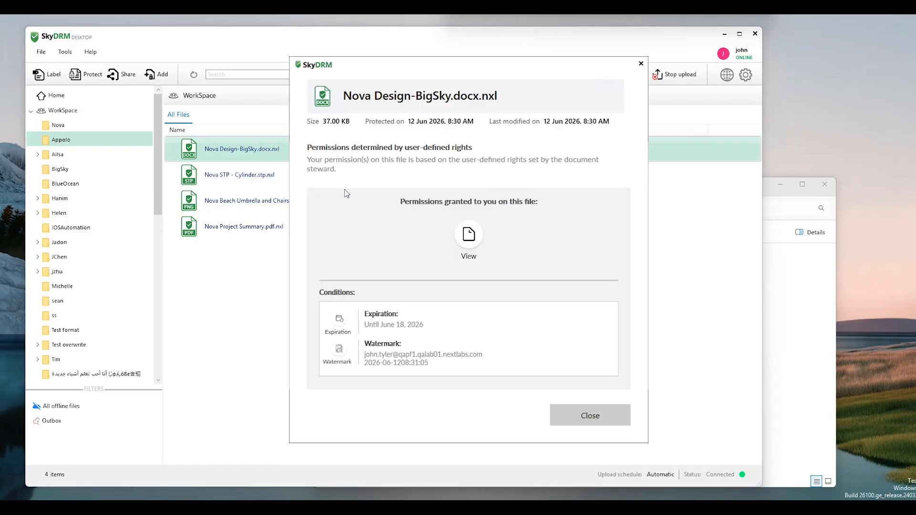
left_click(590, 422)
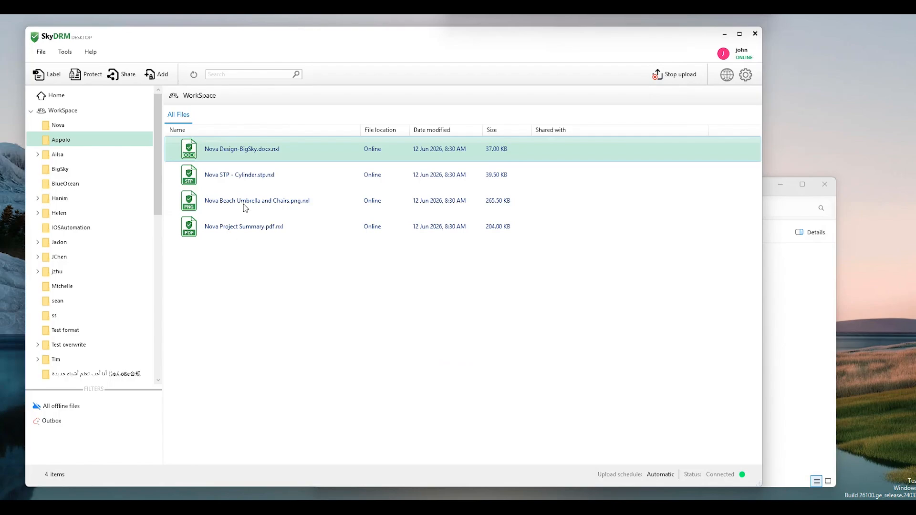
right_click(252, 178)
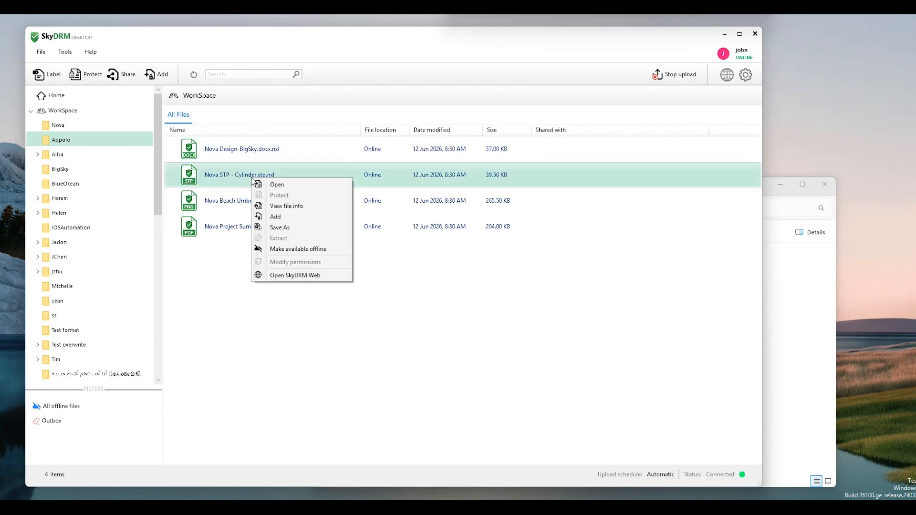
left_click(293, 206)
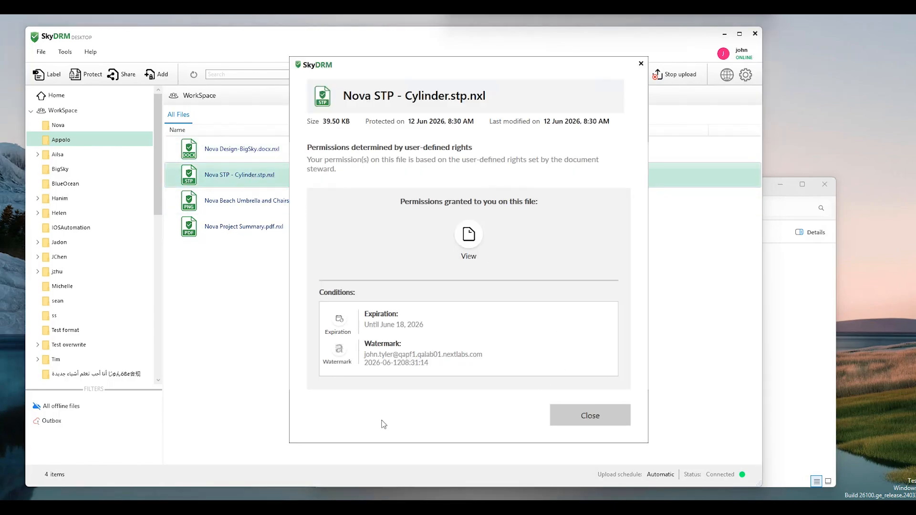
left_click(604, 416)
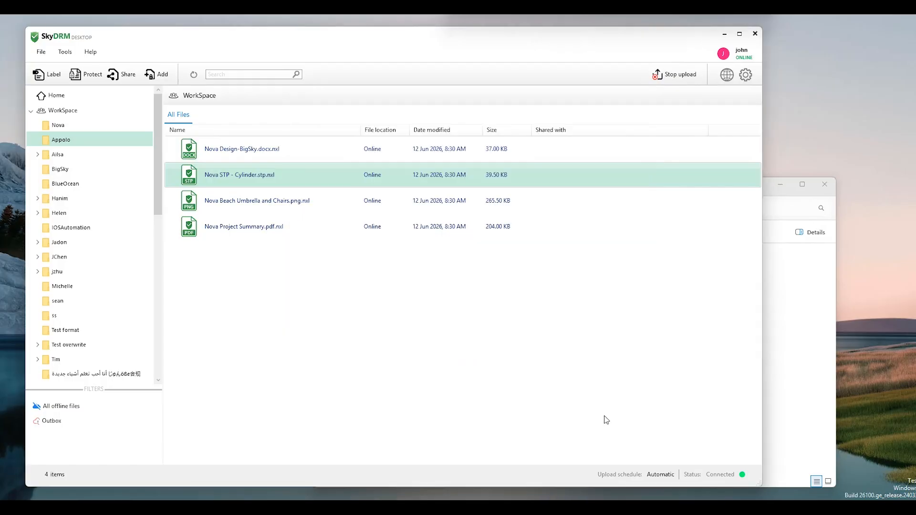